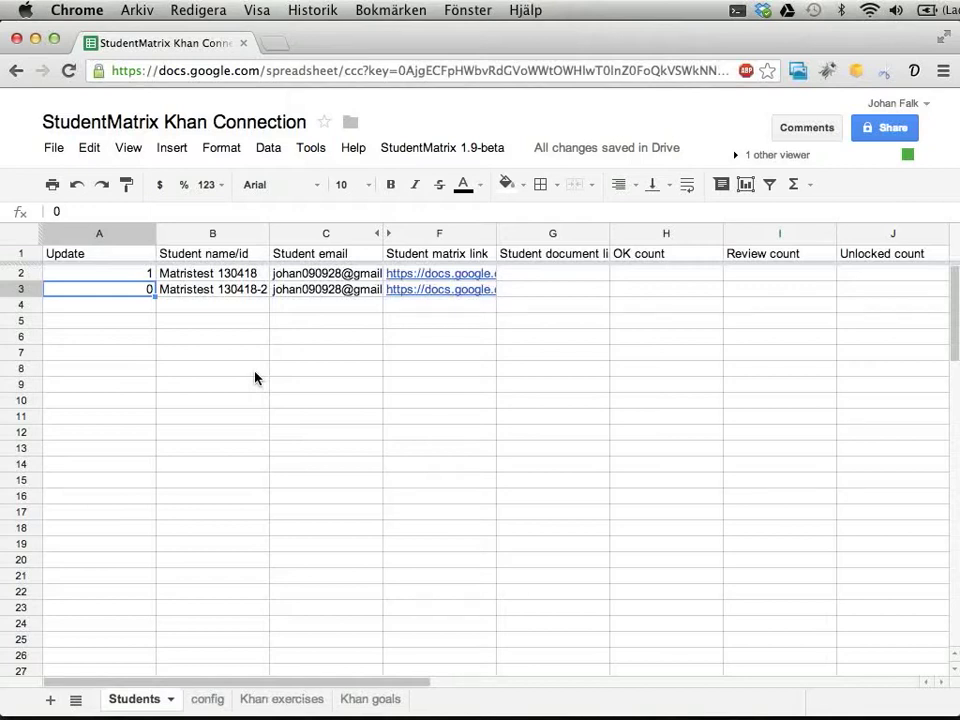
Step: Examine the Khan goals sheet and its Goal, Subgoal name and Subgoal ID columns
click(367, 703)
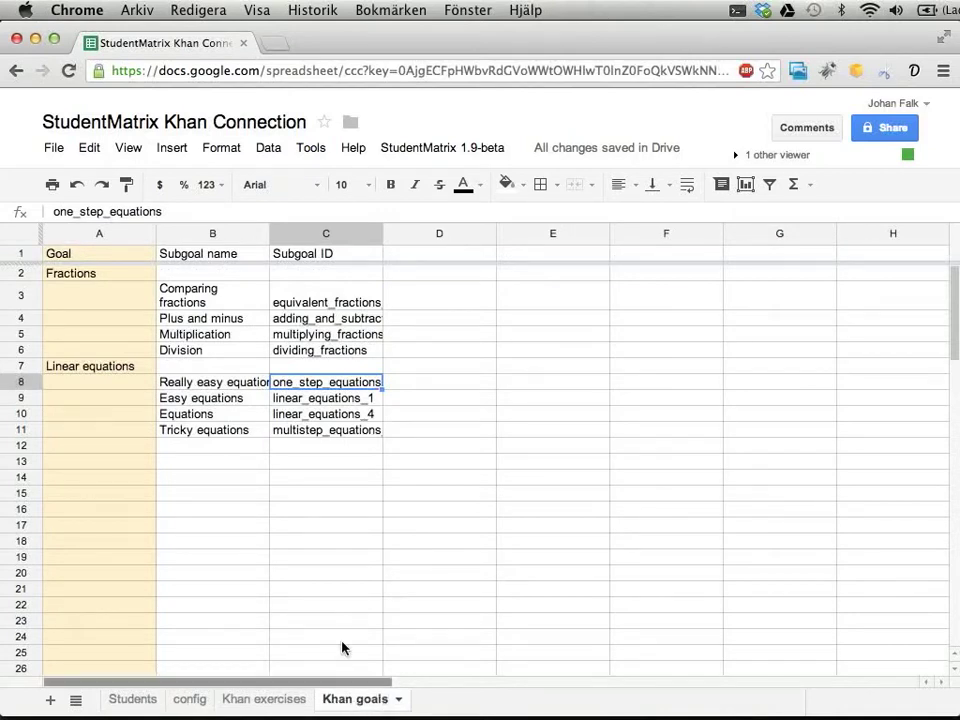
click(124, 277)
drag(140, 232, 315, 228)
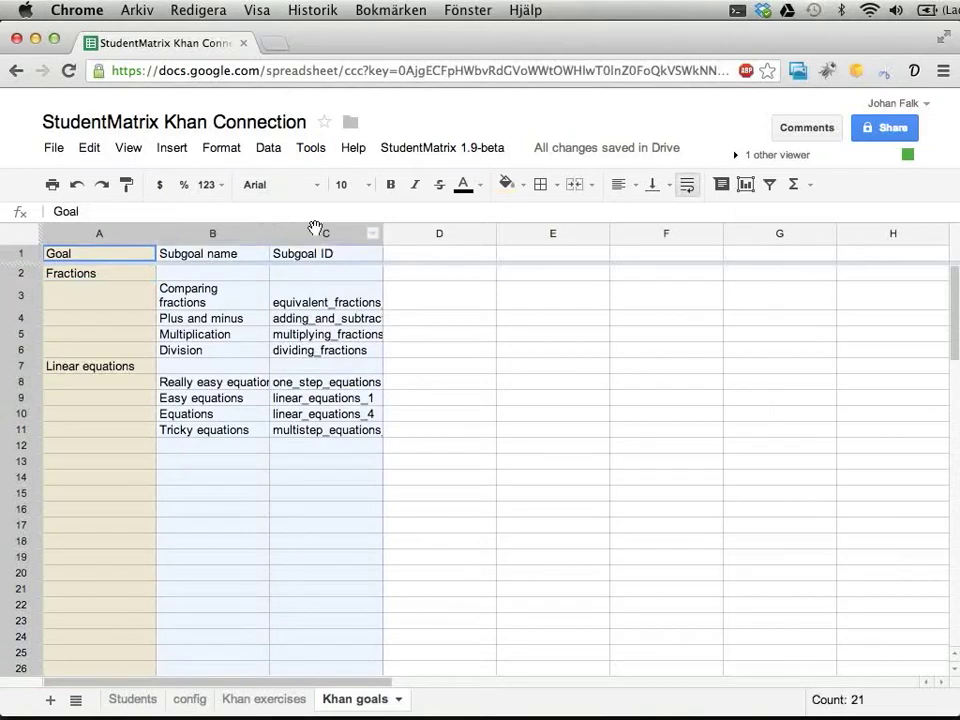
click(108, 283)
click(107, 255)
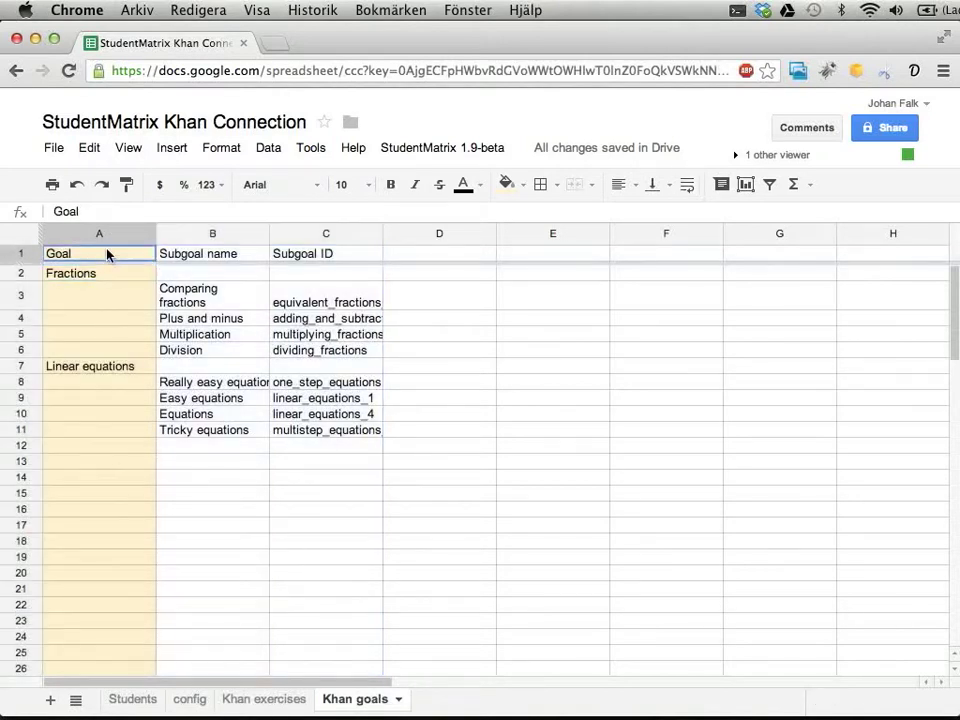
key(Right)
key(Right)
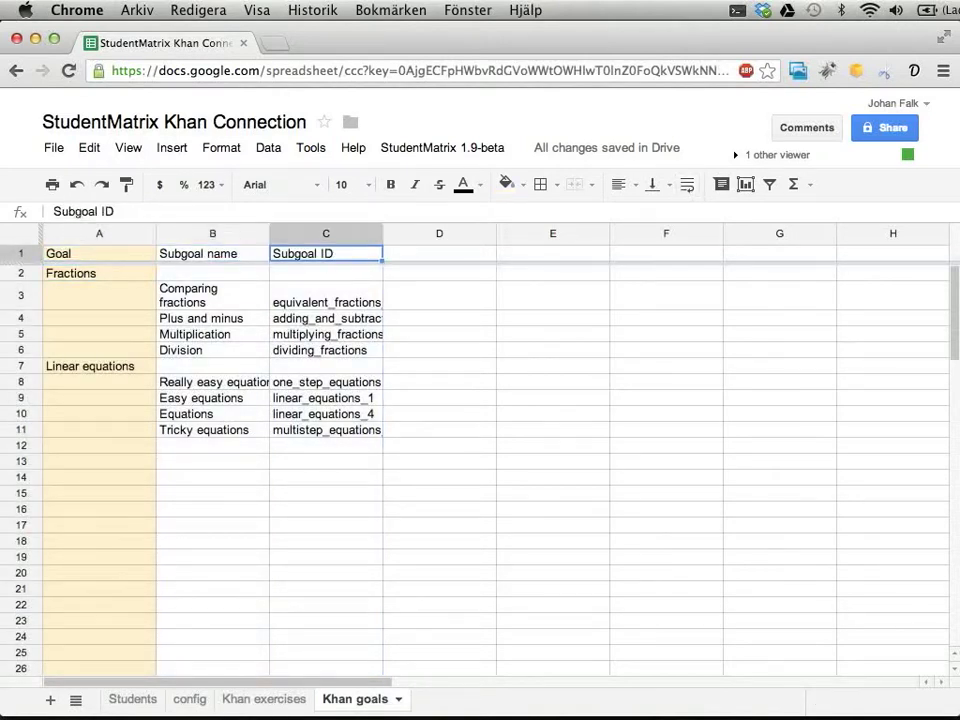
Step: Review the Fractions goal in the Khan goals sheet together with its subgoal names and IDs
click(75, 277)
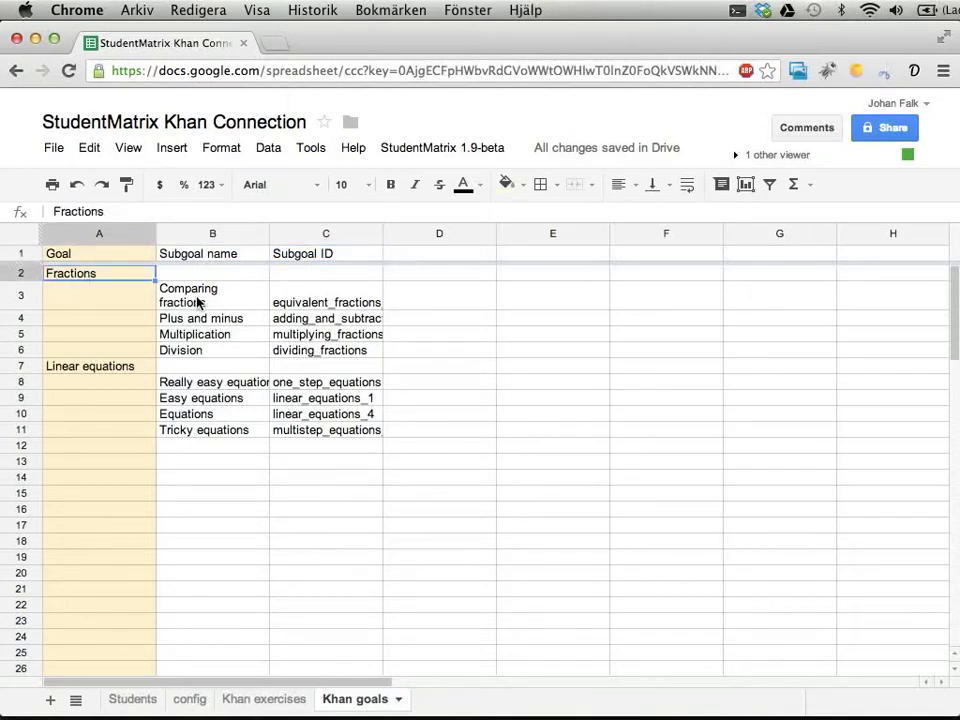
drag(197, 302, 318, 350)
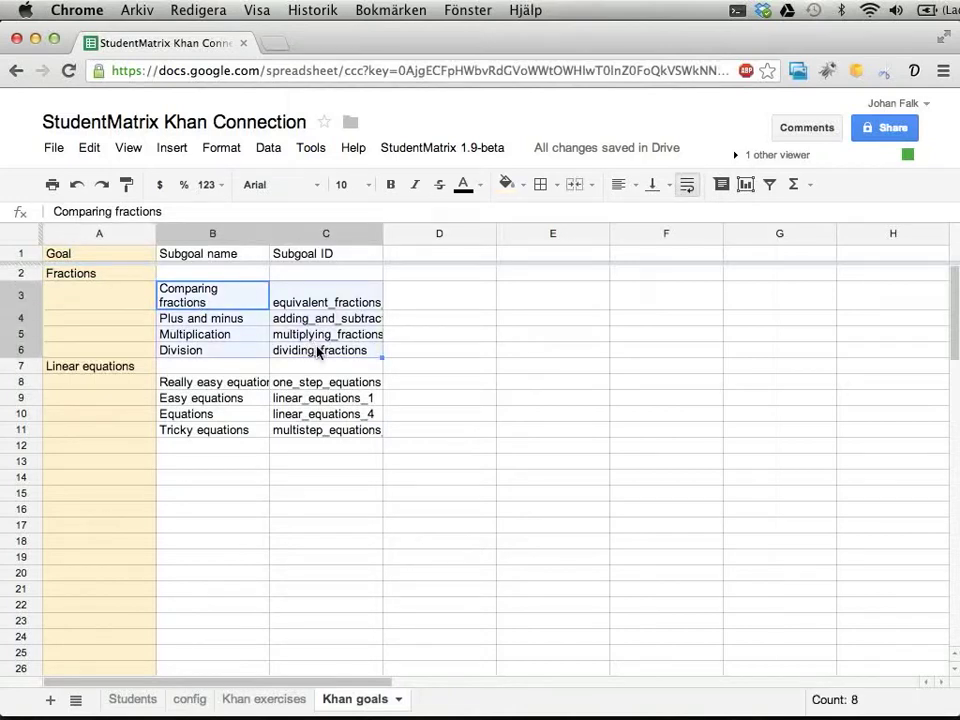
key(Up)
key(Left)
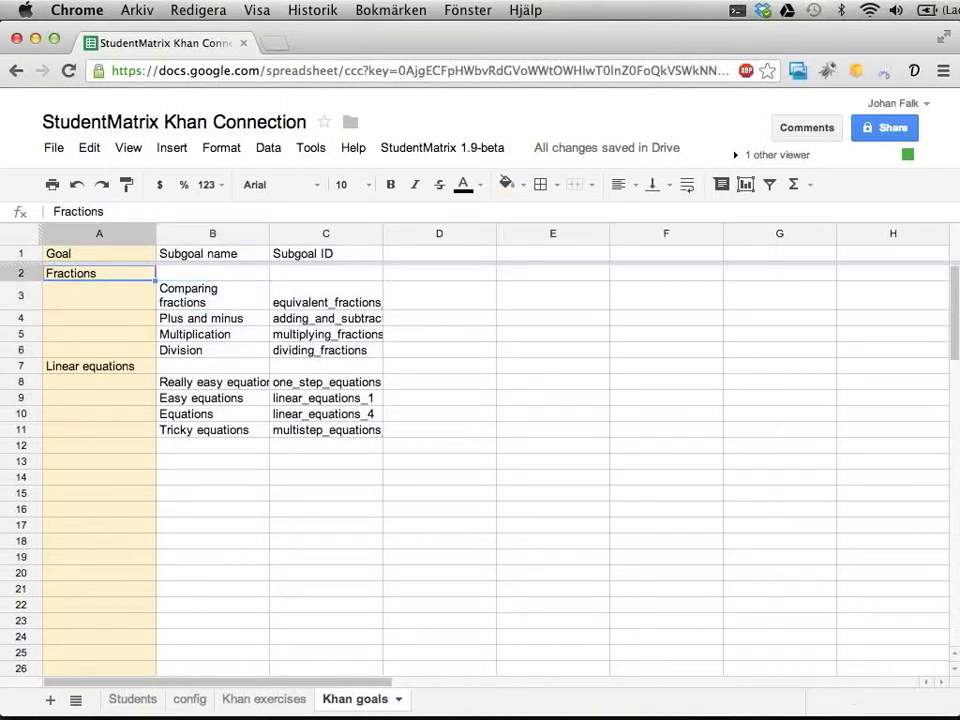
Step: Review the Linear equations goal with its subgoals, through to the subgoal ID for Tricky equations
key(Down)
key(Down)
key(Down)
key(Down)
key(Down)
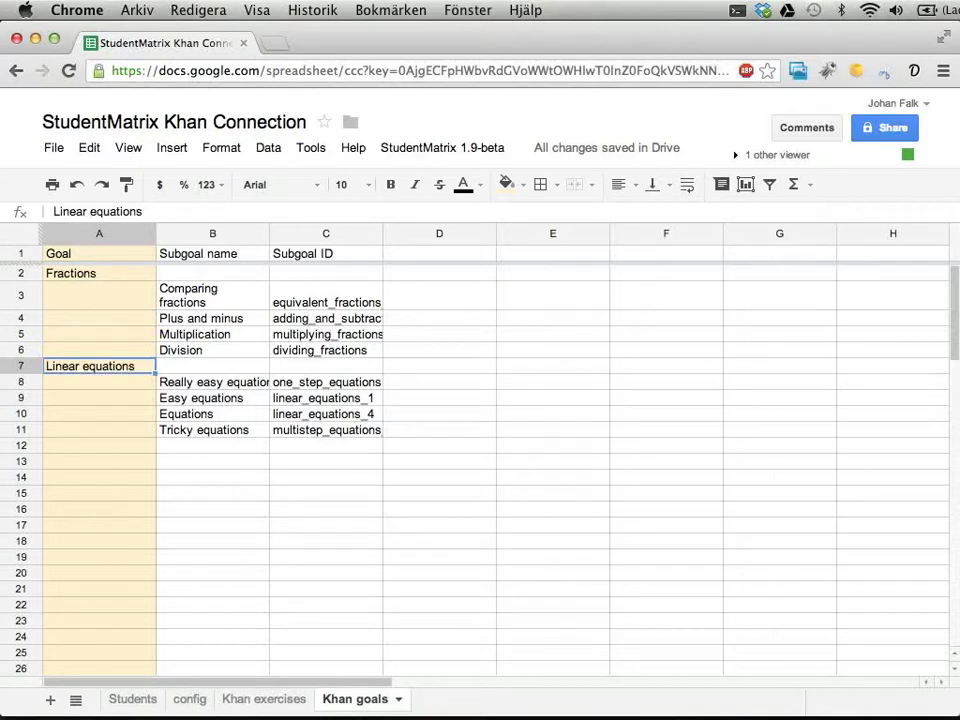
click(212, 382)
key(Down)
key(Down)
key(Down)
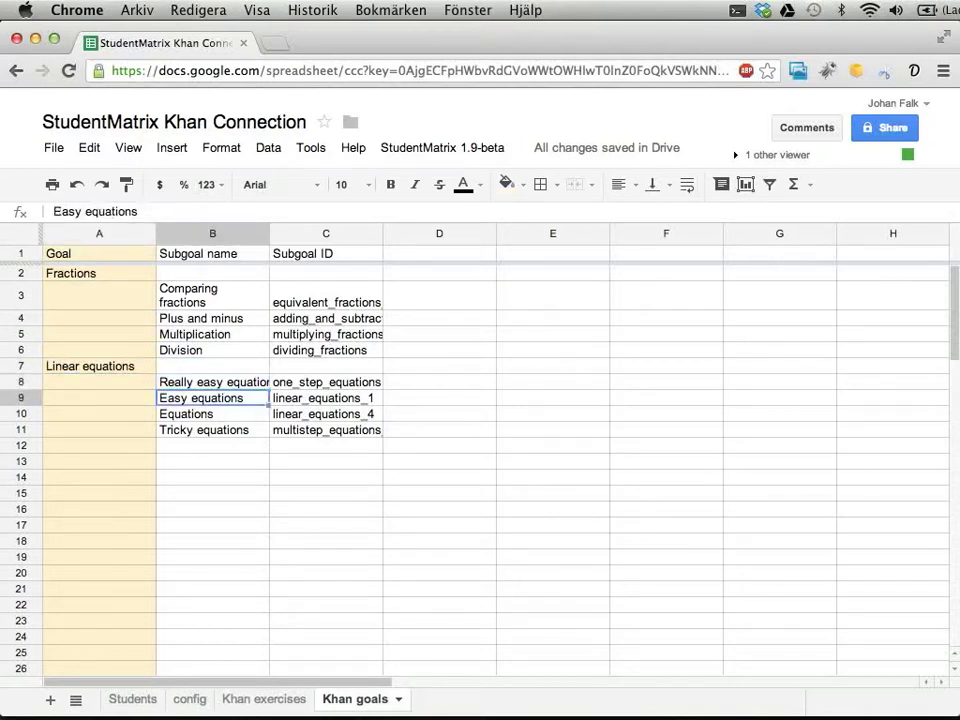
key(Right)
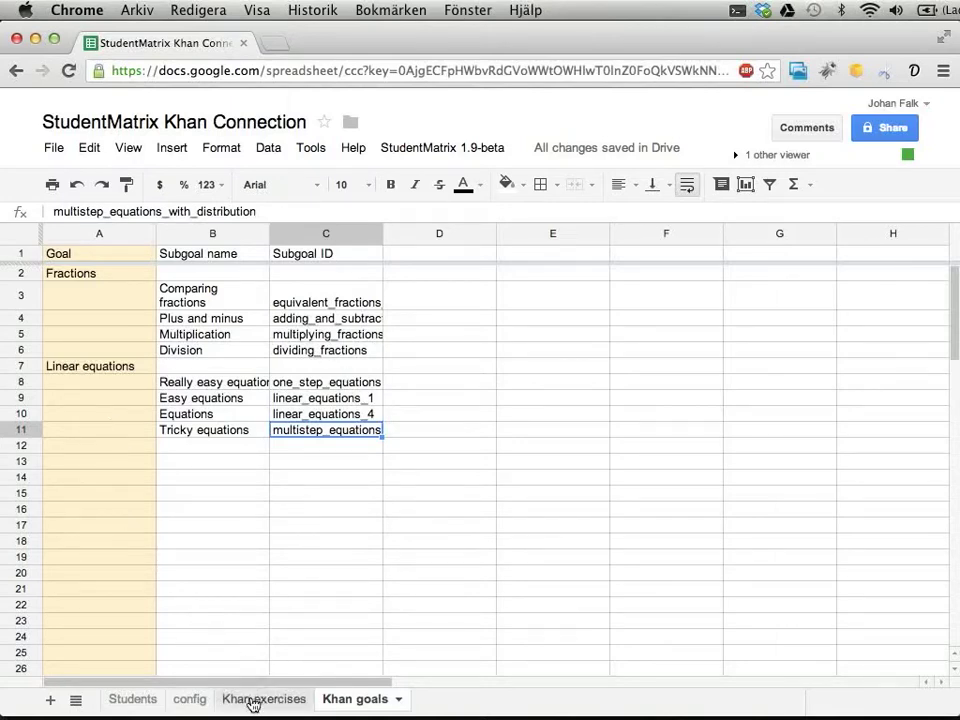
Step: Check the Khan Academy API consumer key setting in the config sheet and return to the Students sheet
click(187, 701)
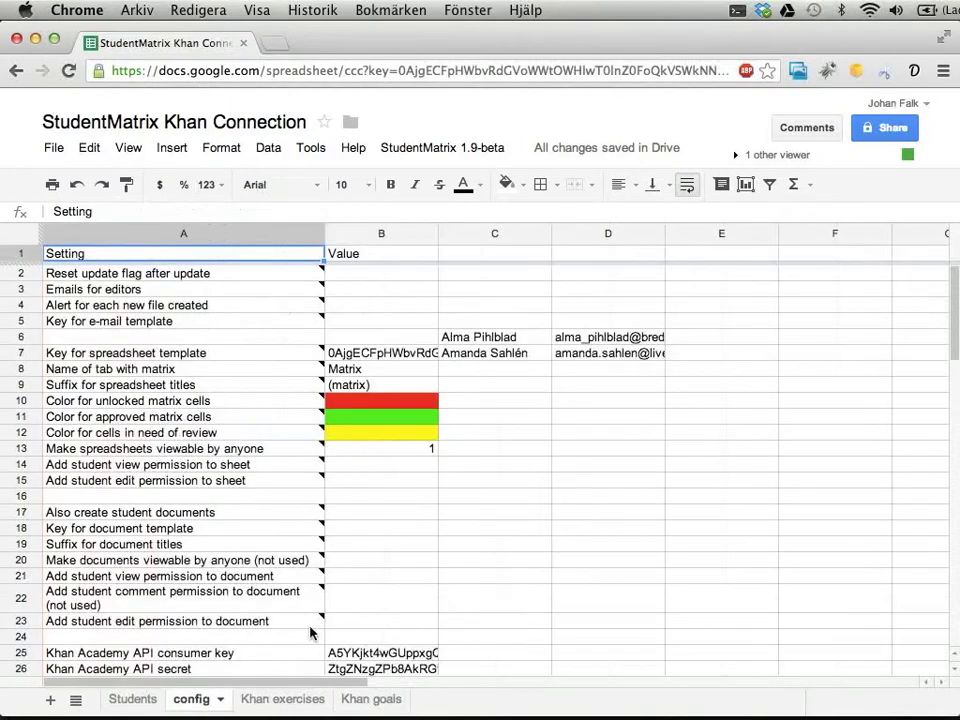
click(363, 656)
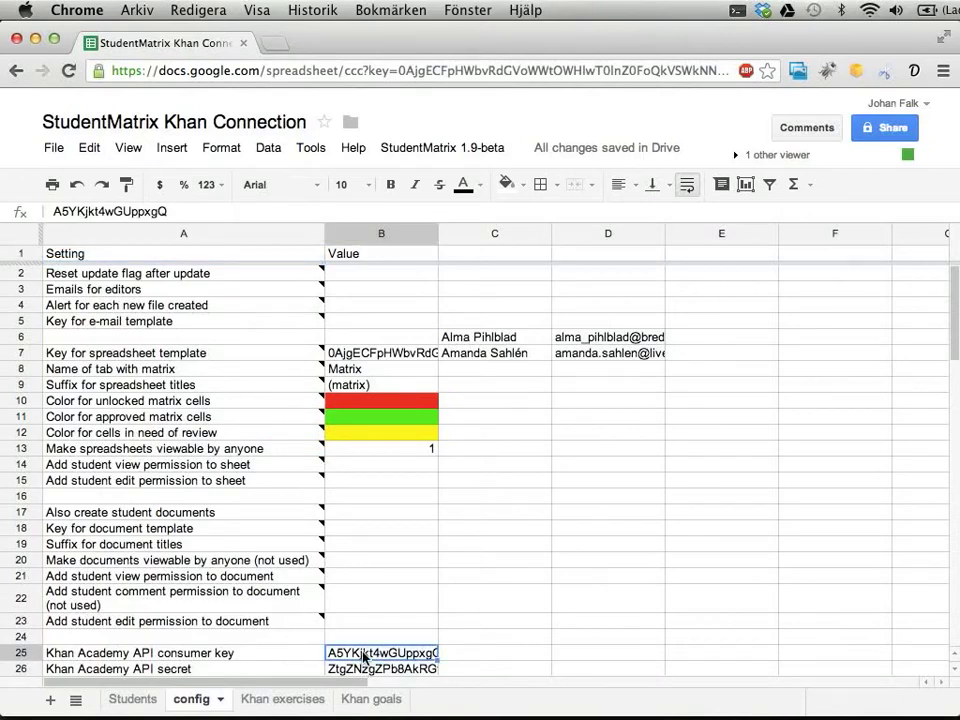
click(135, 702)
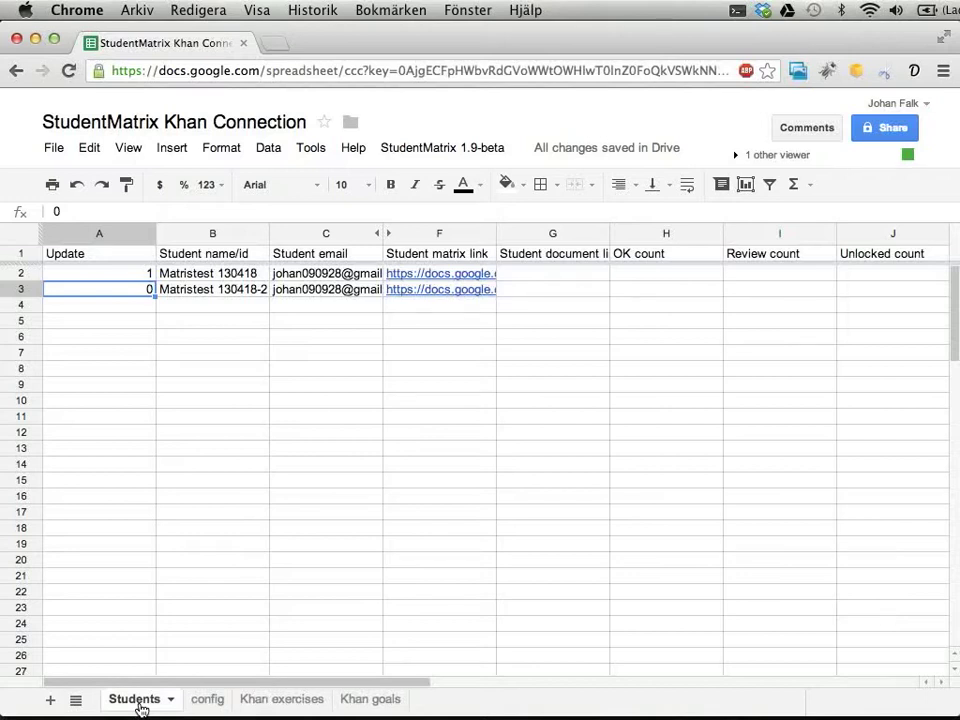
Step: Open the student matrix link for Matristest 130418 and look at its Matrix and Instructions sheets
click(343, 276)
click(400, 273)
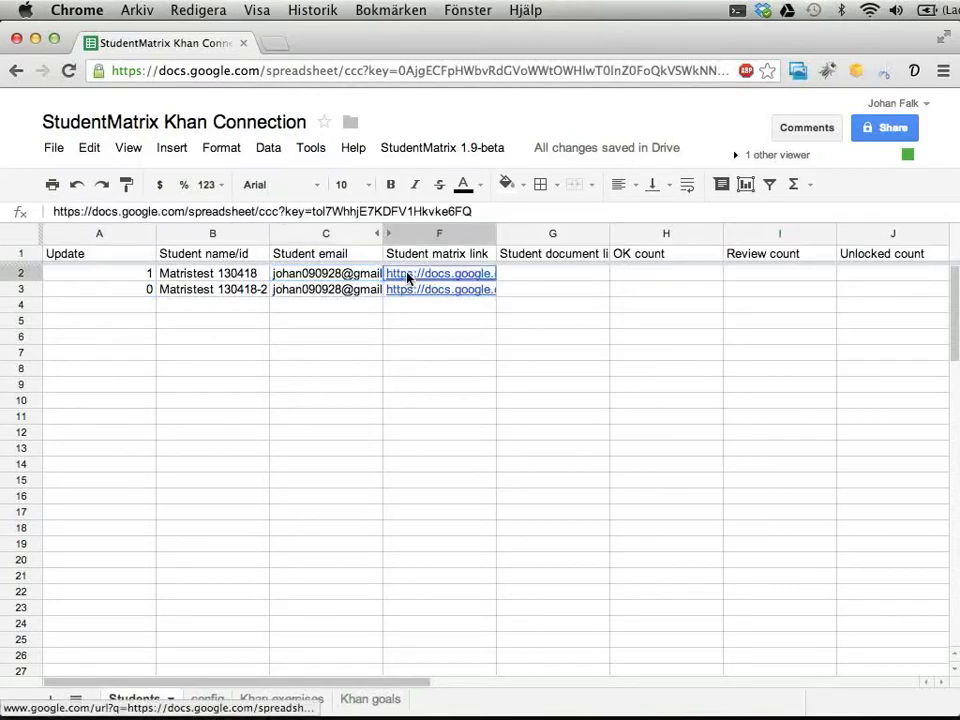
click(497, 303)
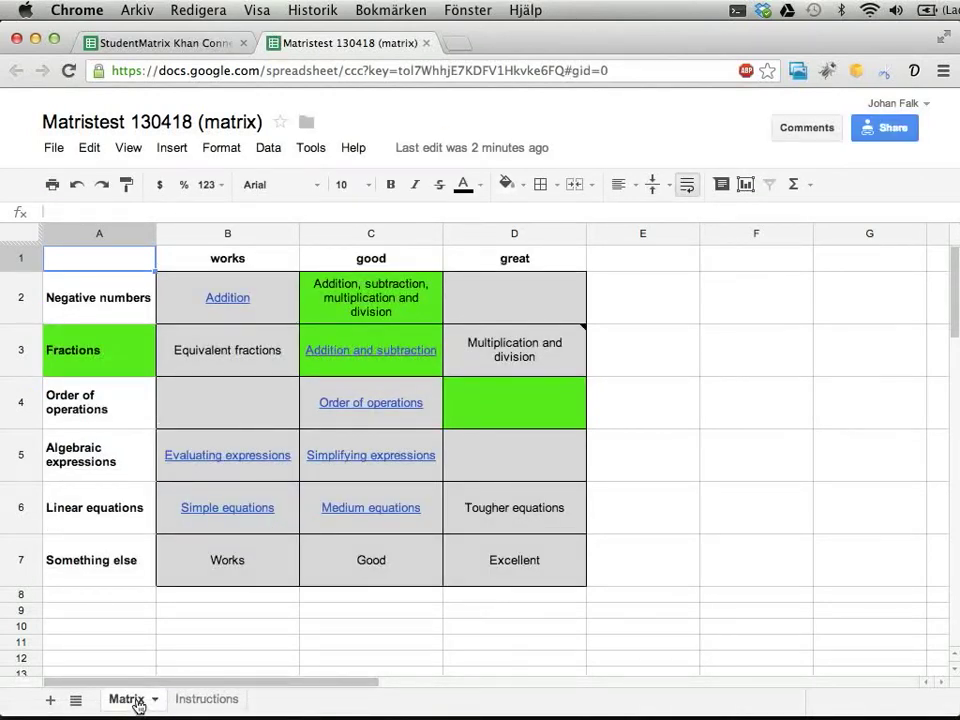
click(190, 703)
click(127, 699)
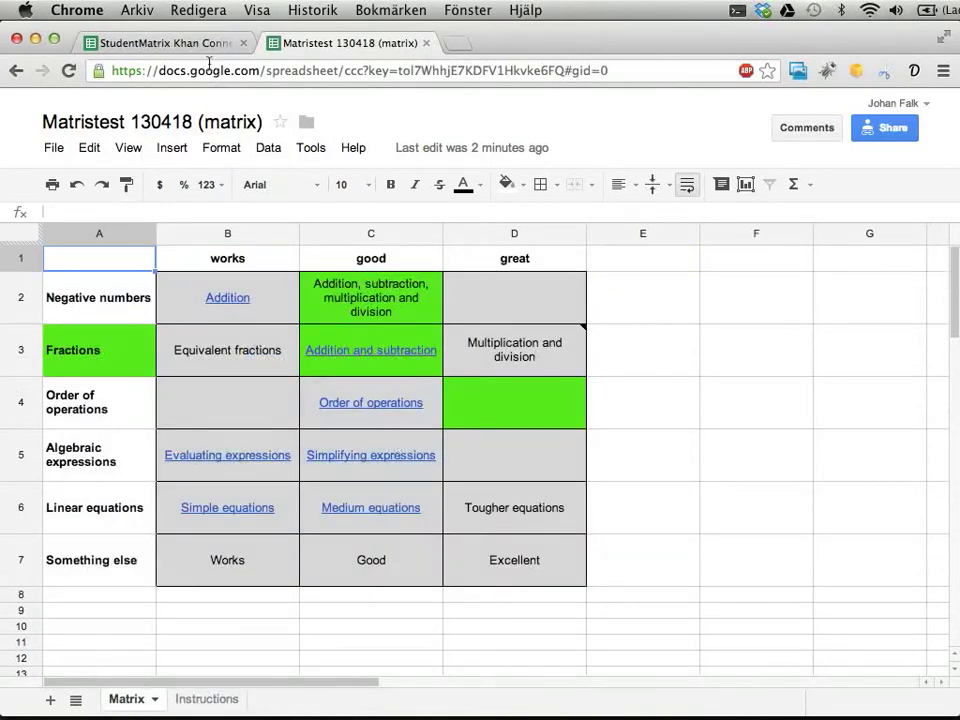
Step: Run Update Khan goals from the Students sheet of the StudentMatrix Khan Connection spreadsheet
click(186, 43)
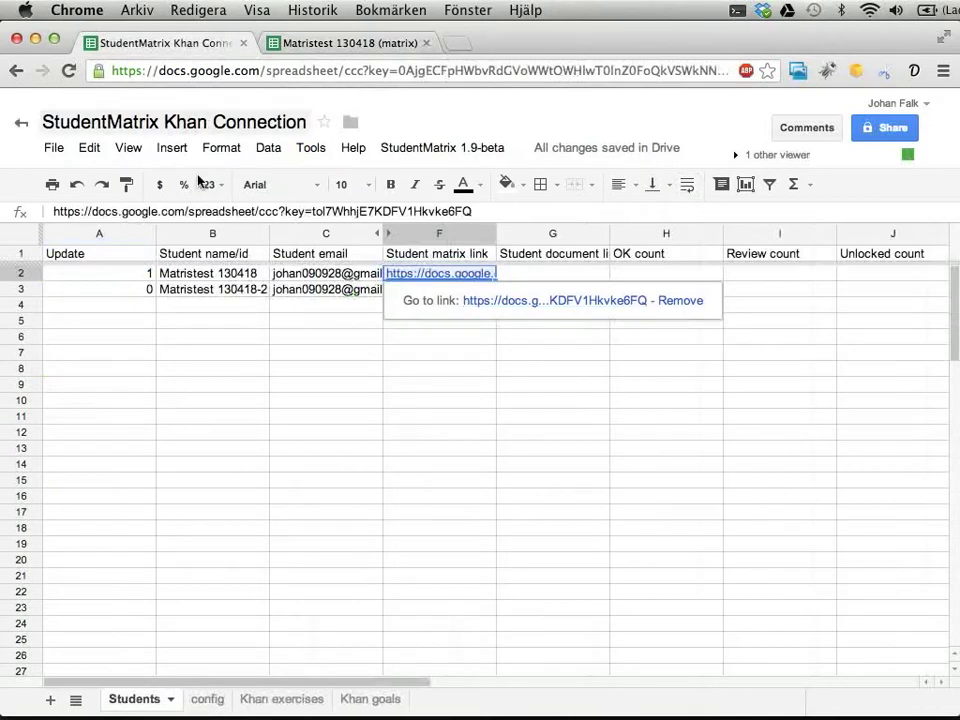
click(318, 276)
click(445, 148)
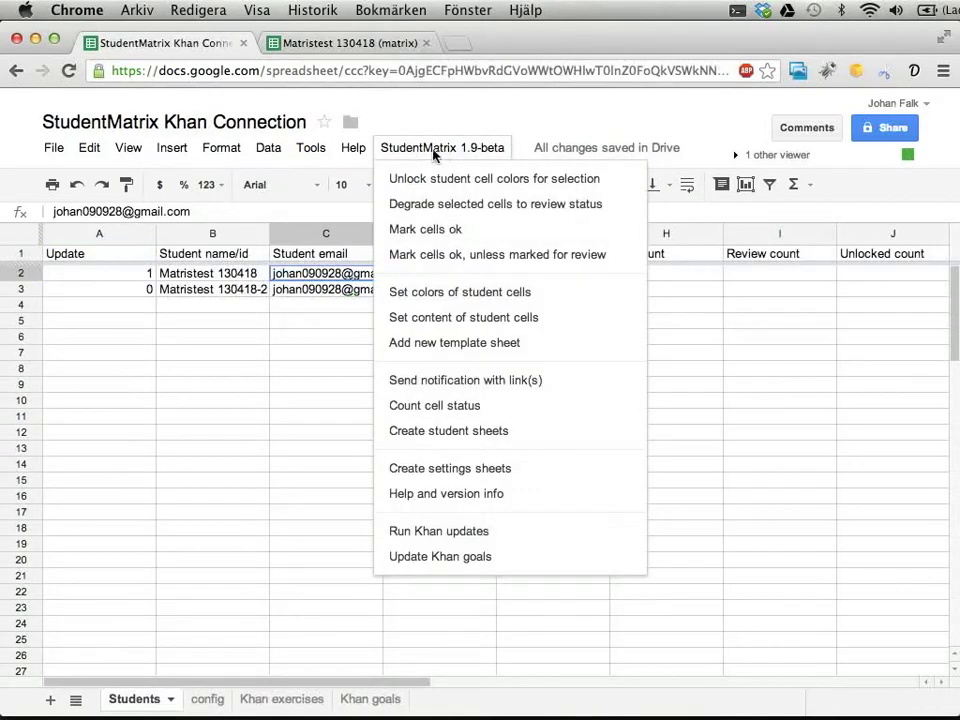
click(435, 557)
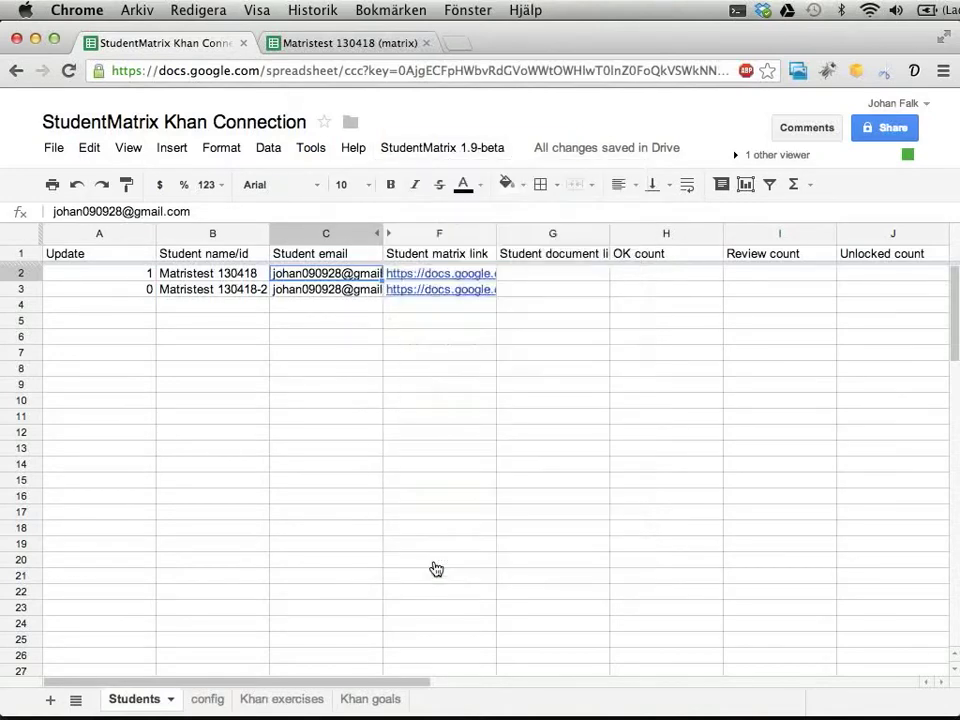
Step: Examine the Khan goals sheet in the Matristest 130418 matrix, checking the progress of each Fractions exercise
click(347, 44)
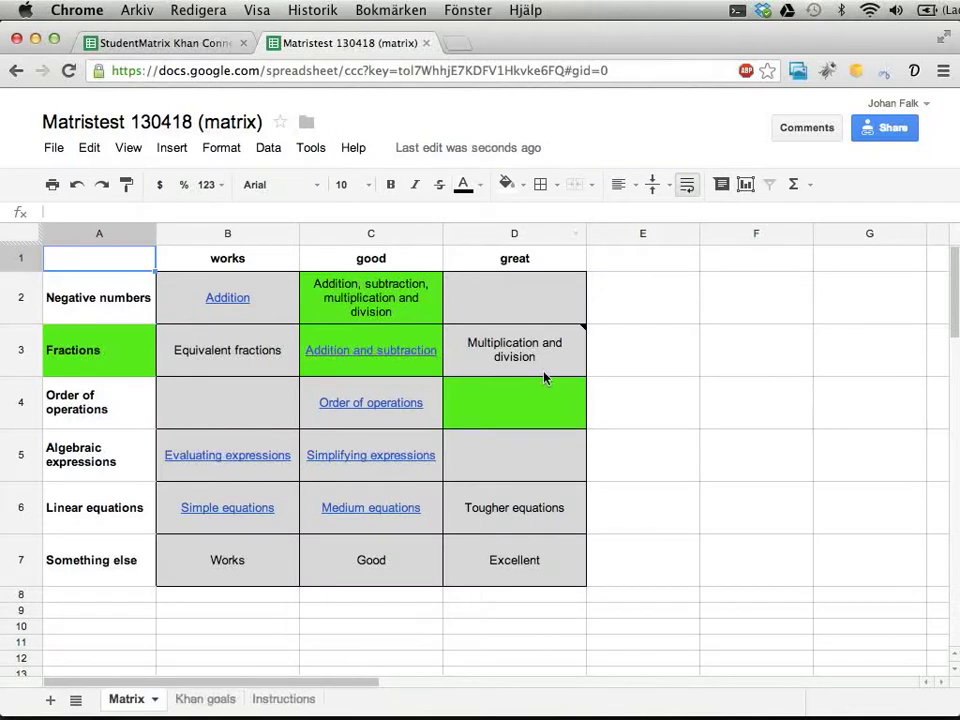
click(202, 700)
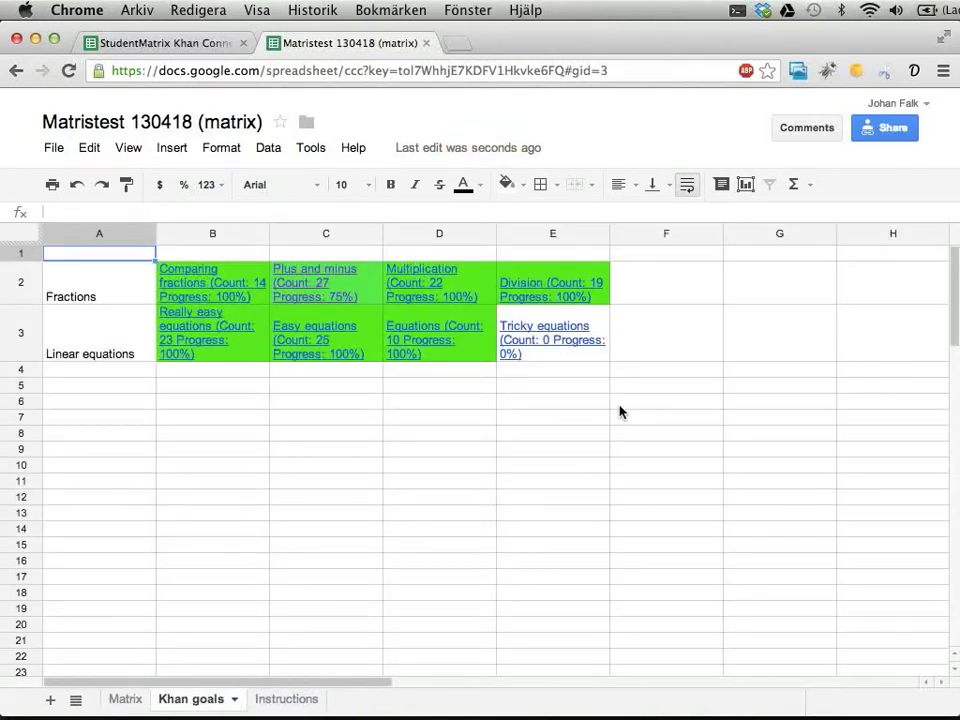
click(108, 298)
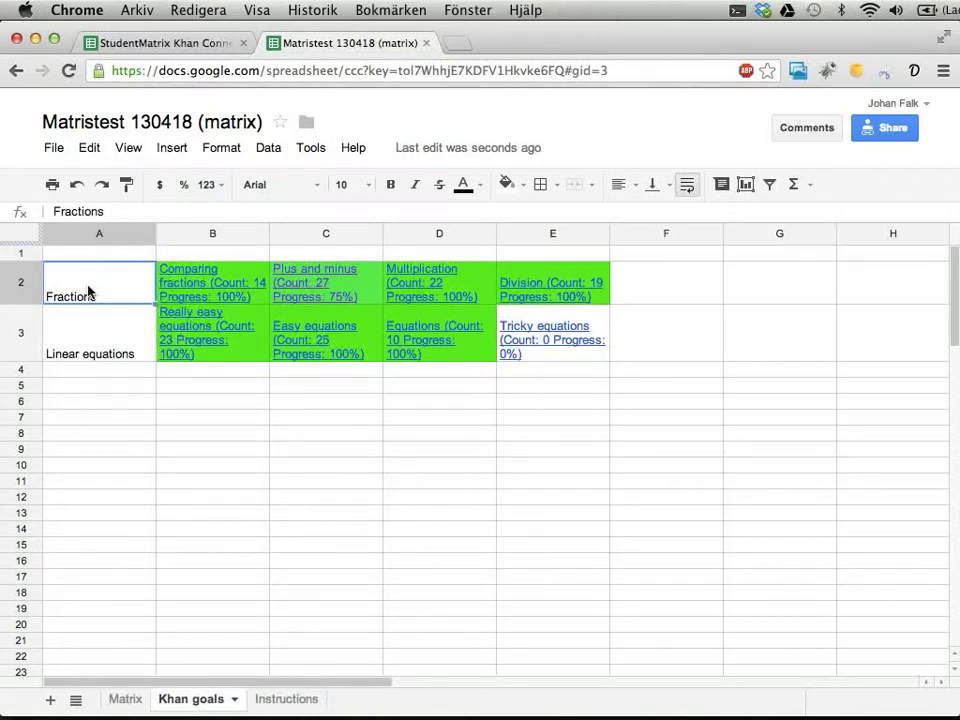
click(192, 302)
key(Right)
key(Right)
key(Right)
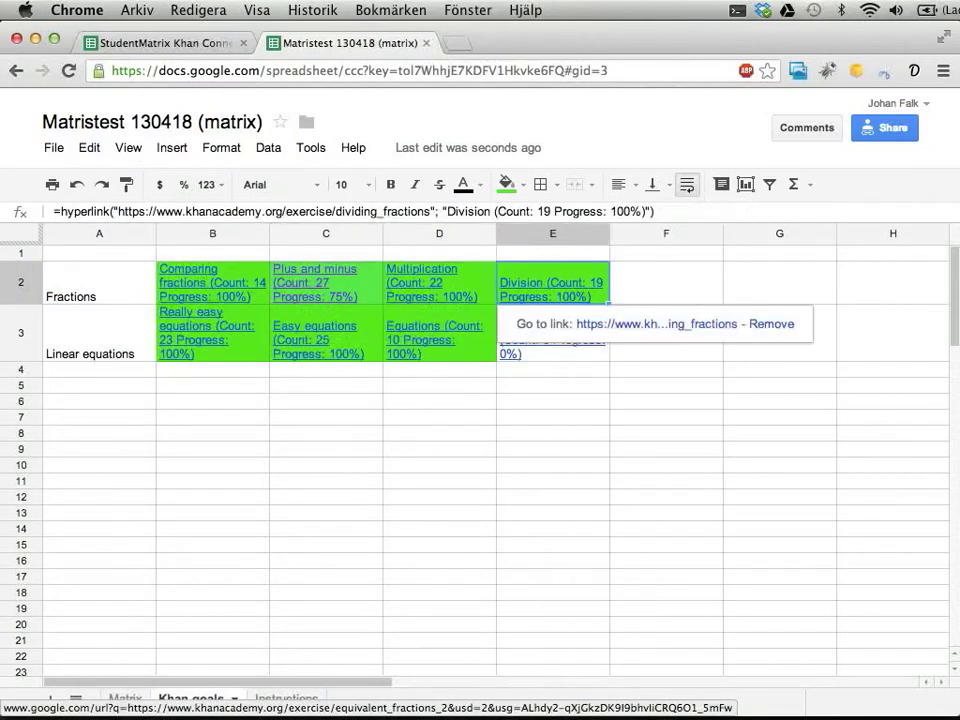
key(Left)
key(Left)
key(Left)
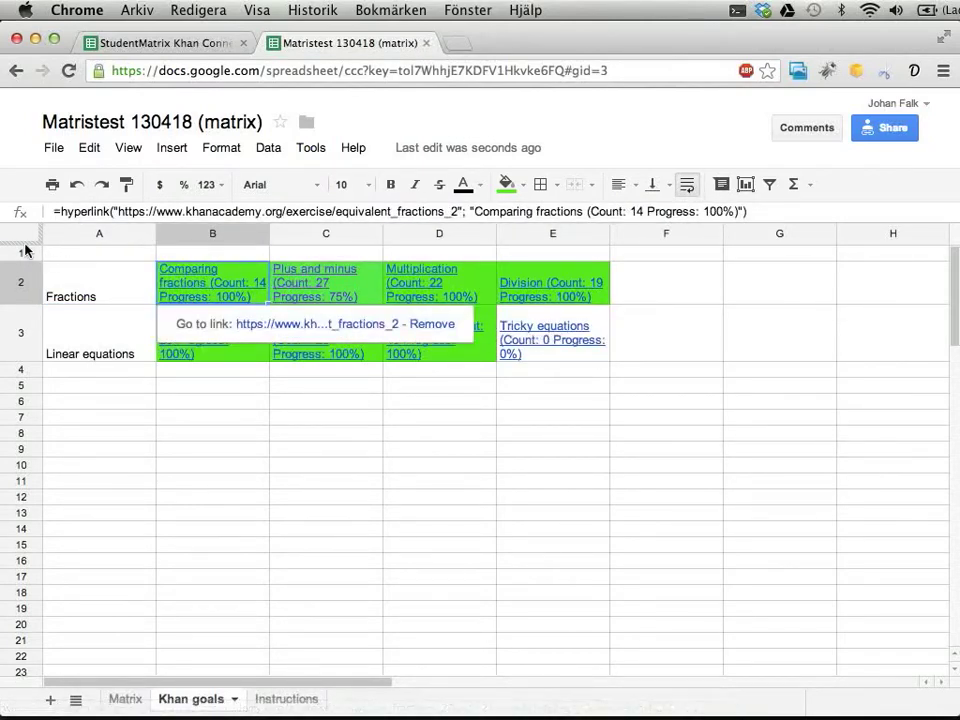
Step: Freeze the first row and first column of the student's Khan goals sheet
drag(23, 245, 23, 262)
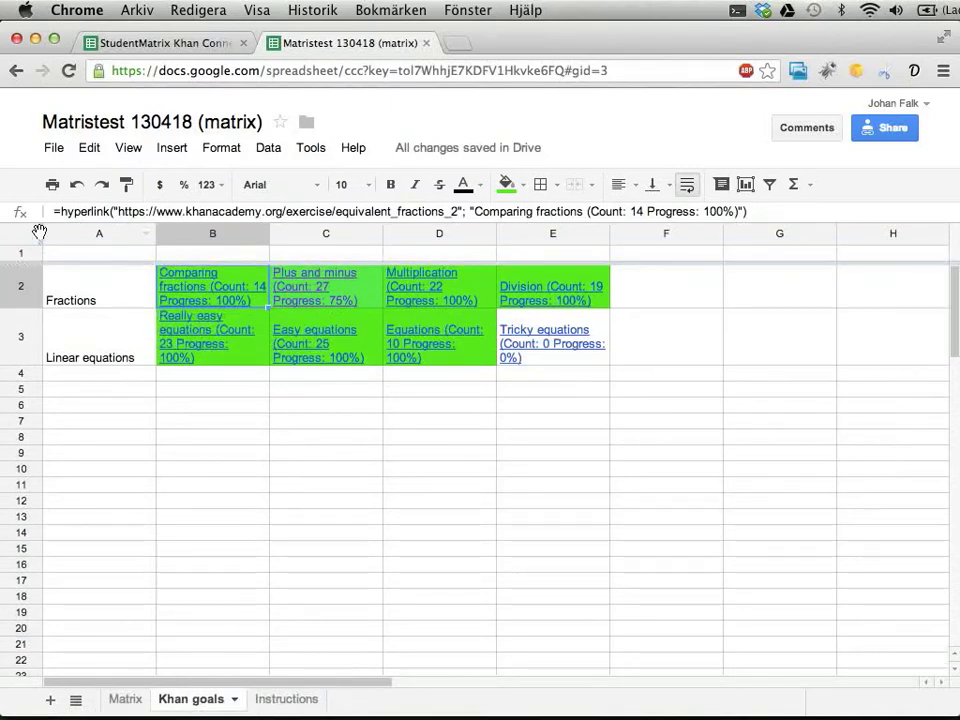
click(38, 233)
drag(156, 233, 160, 233)
Step: Enter the header "Mål" in cell A1 and "Uppgifter" in cell B1
click(128, 254)
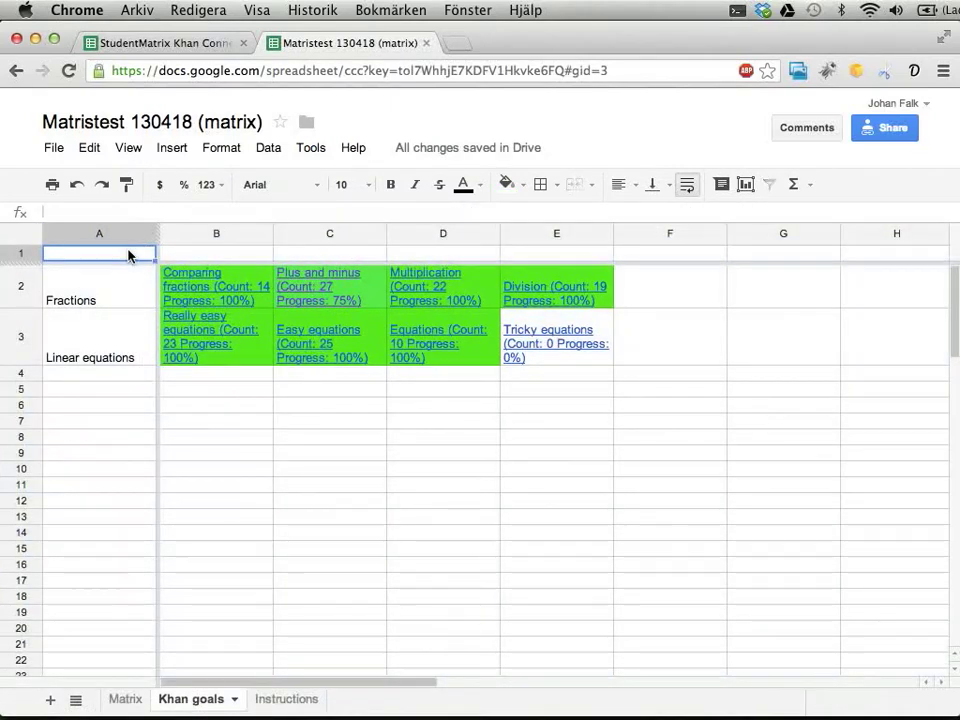
text(Mål)
key(Tab)
text(Uppg)
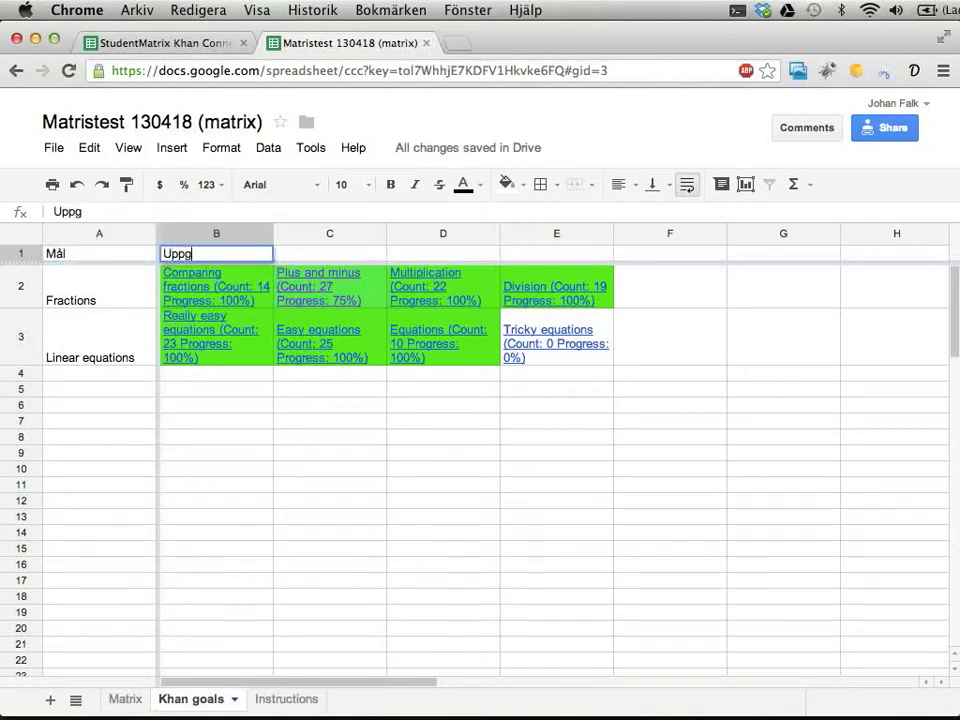
text(ifter)
key(Return)
key(Left)
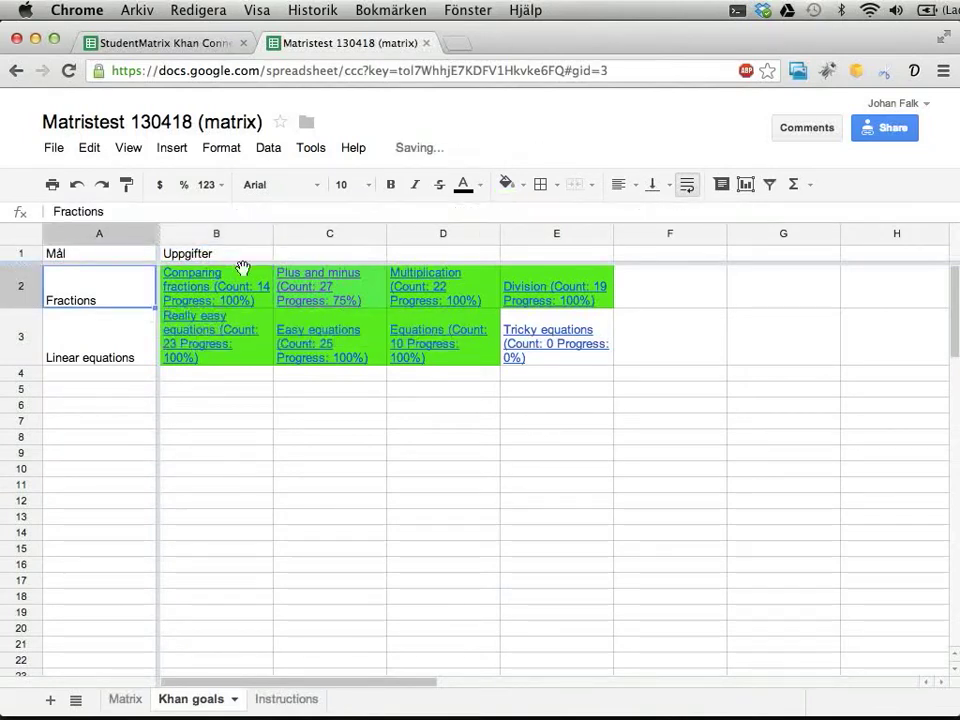
Step: Review the goal names and each Fractions exercise's link and progress, and return to the StudentMatrix Khan Connection spreadsheet
drag(101, 296, 101, 339)
click(105, 297)
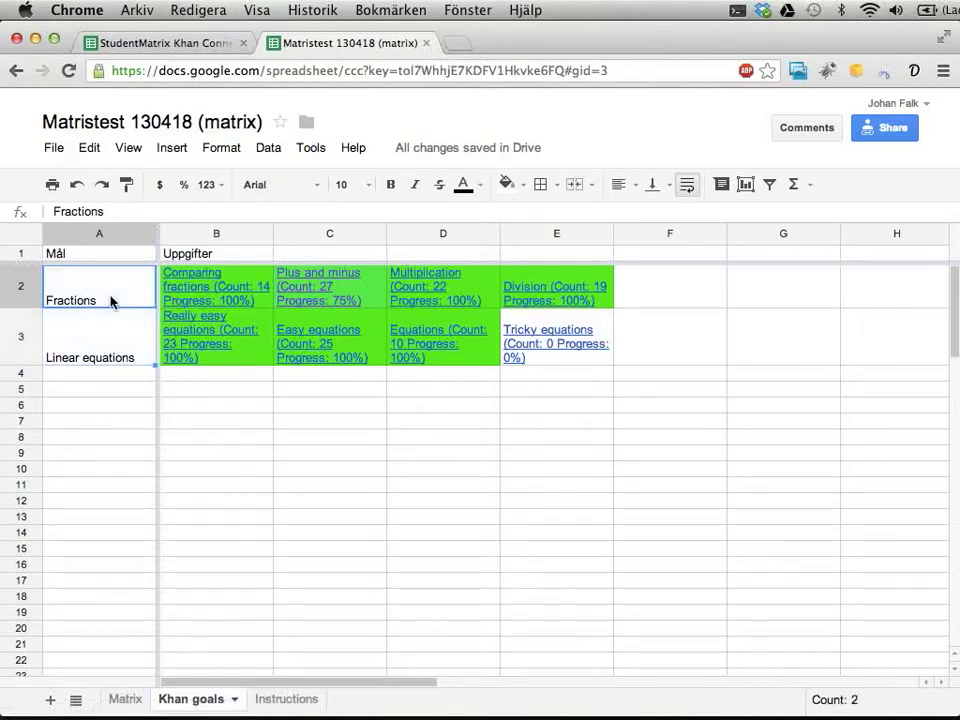
click(197, 278)
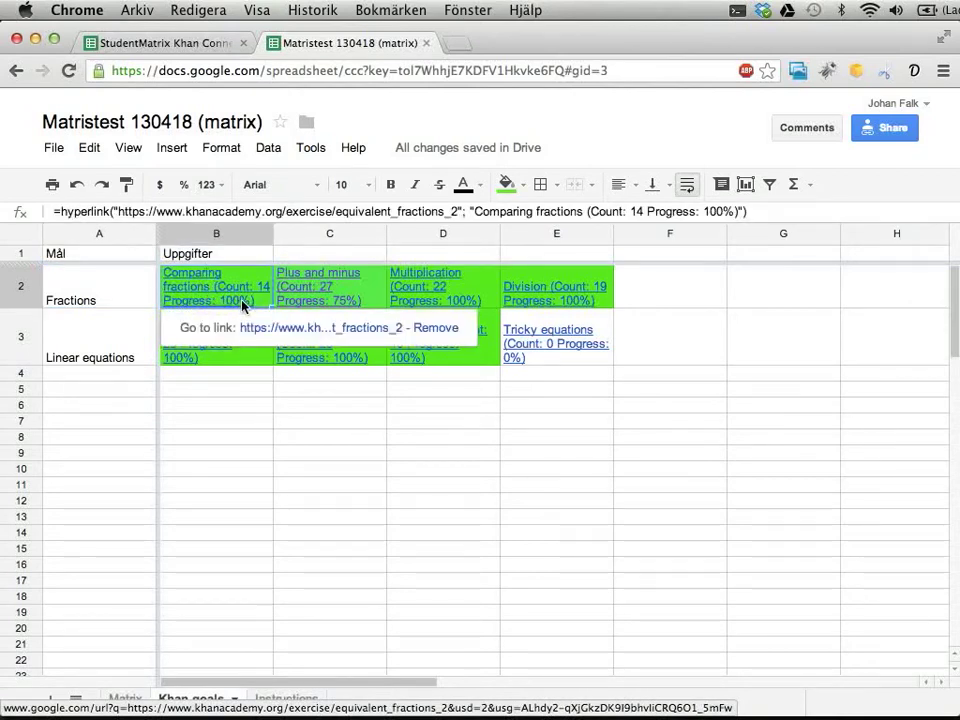
click(330, 304)
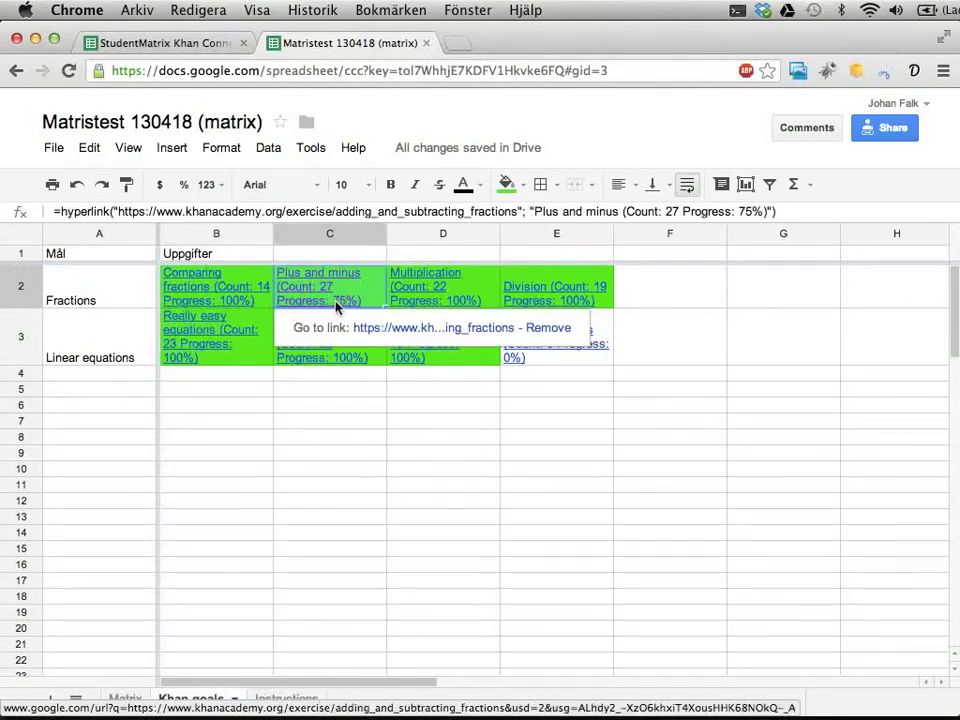
click(418, 305)
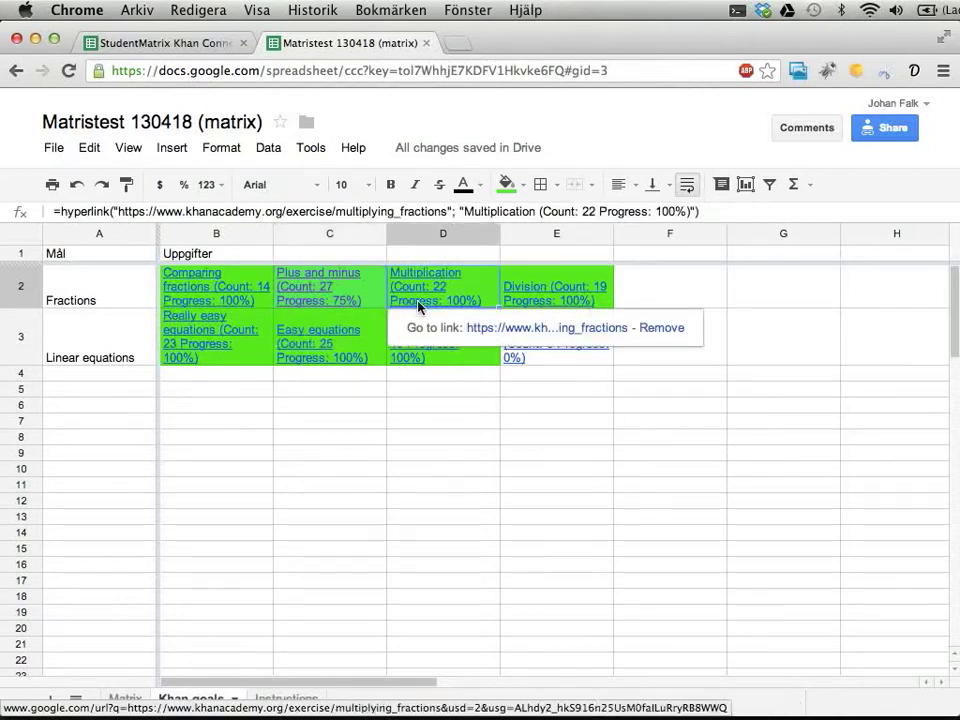
click(570, 300)
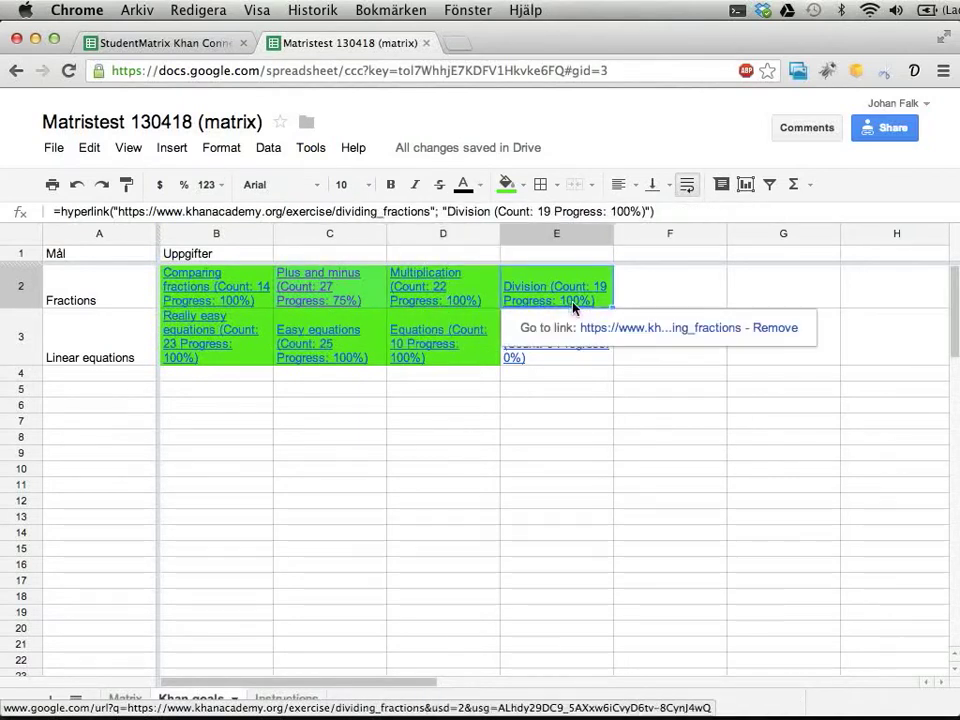
click(345, 300)
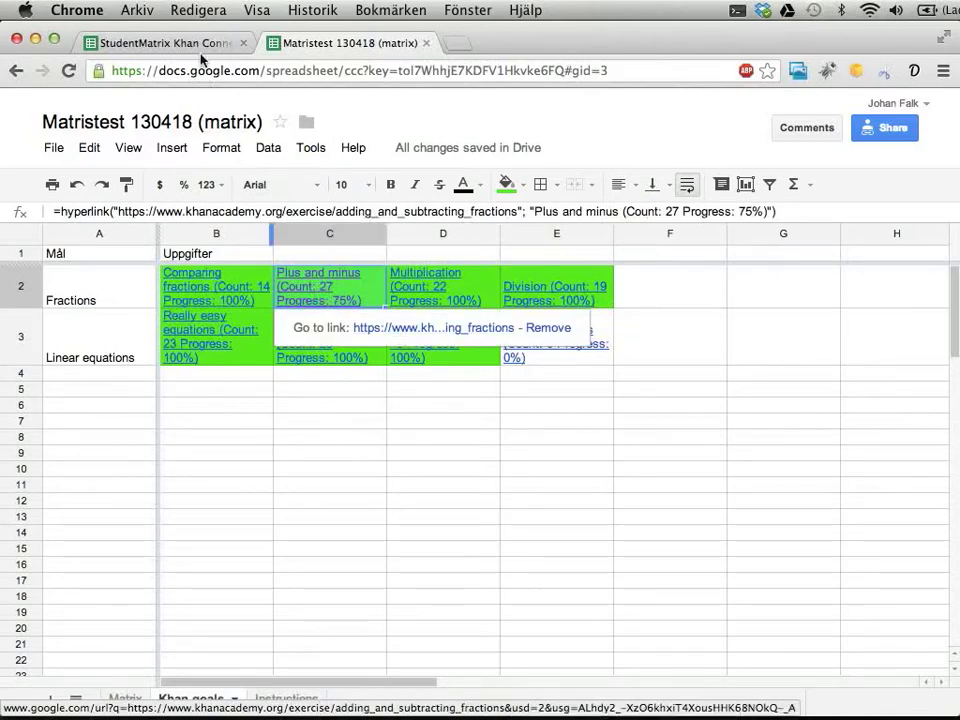
click(150, 42)
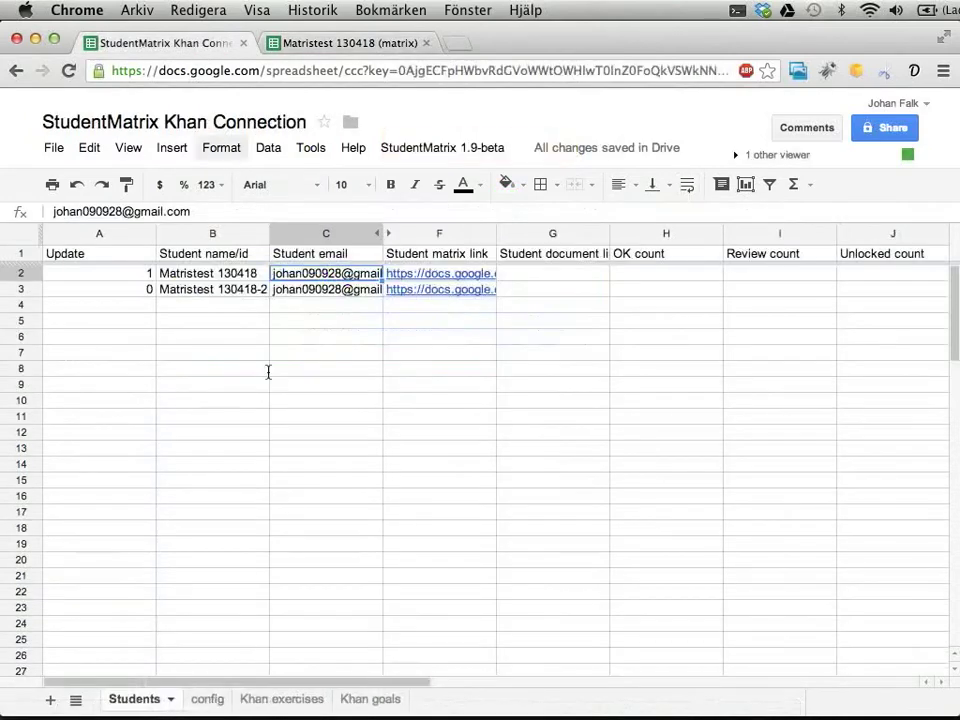
Step: Review the subgoal names and subgoal IDs of the Fractions goal on the Khan goals sheet
click(366, 700)
drag(215, 295, 229, 349)
drag(320, 296, 306, 352)
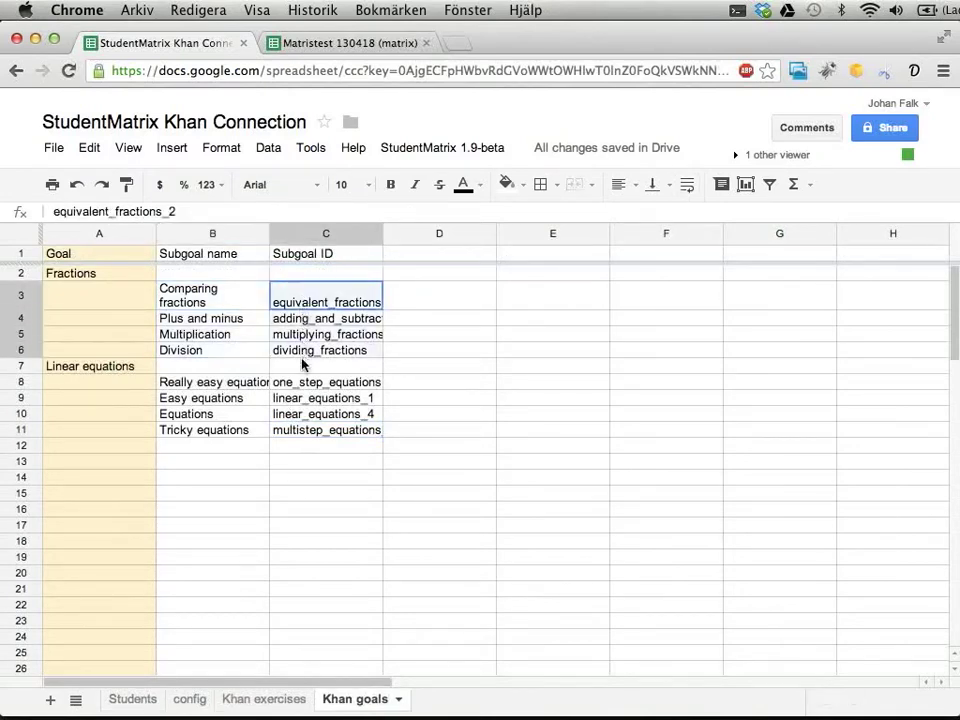
Step: Follow the Plus and minus exercise link from the Khan goals sheet of the Matristest 130418 matrix to Khan Academy
click(343, 43)
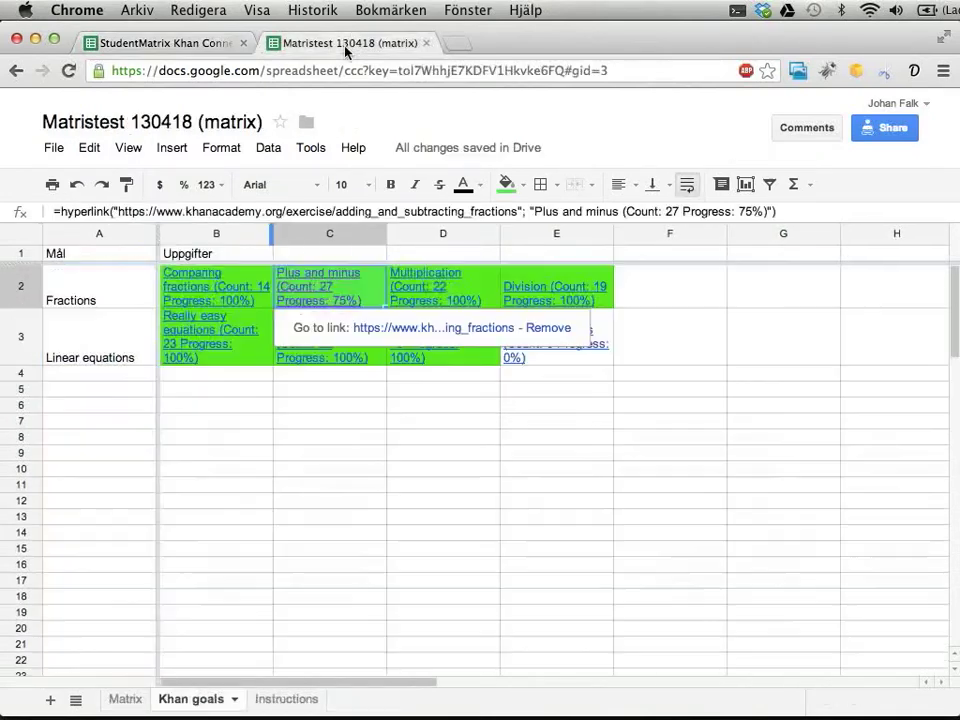
click(233, 281)
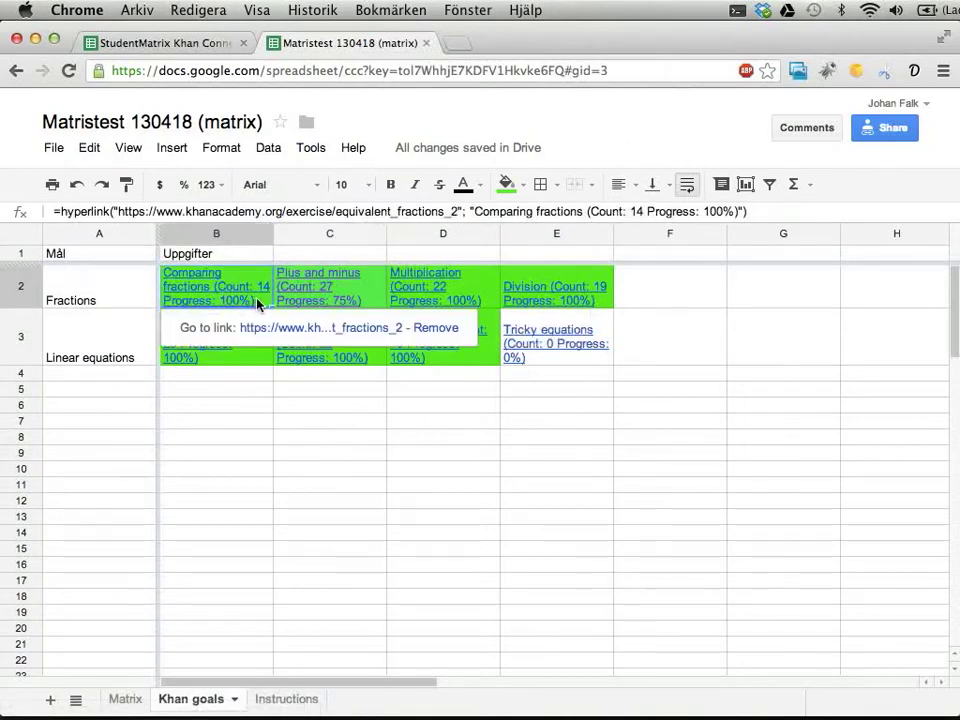
click(345, 296)
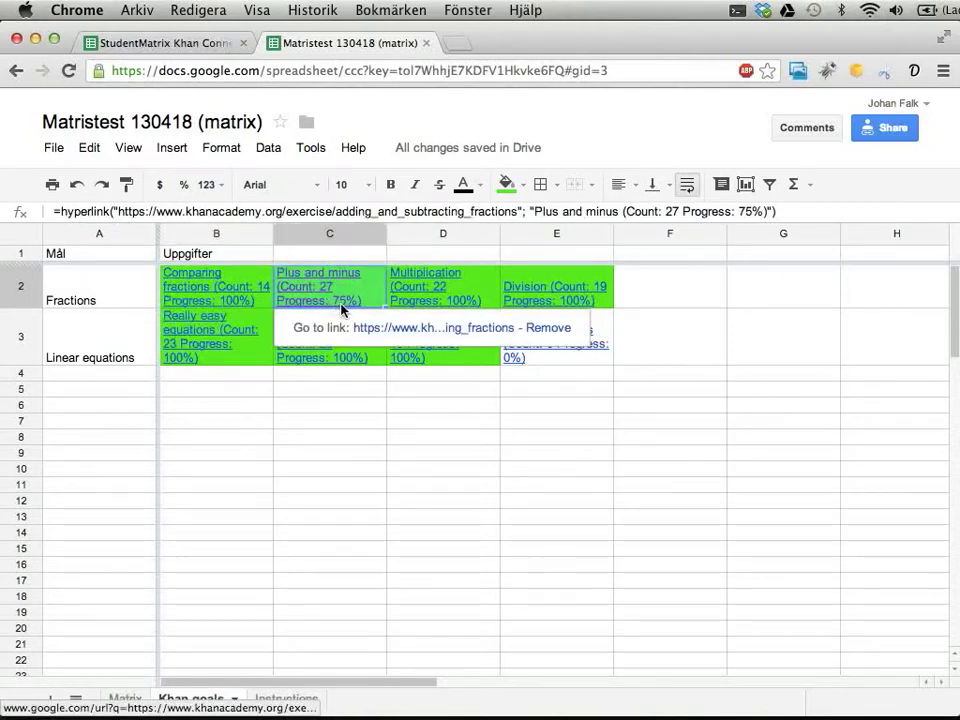
click(397, 328)
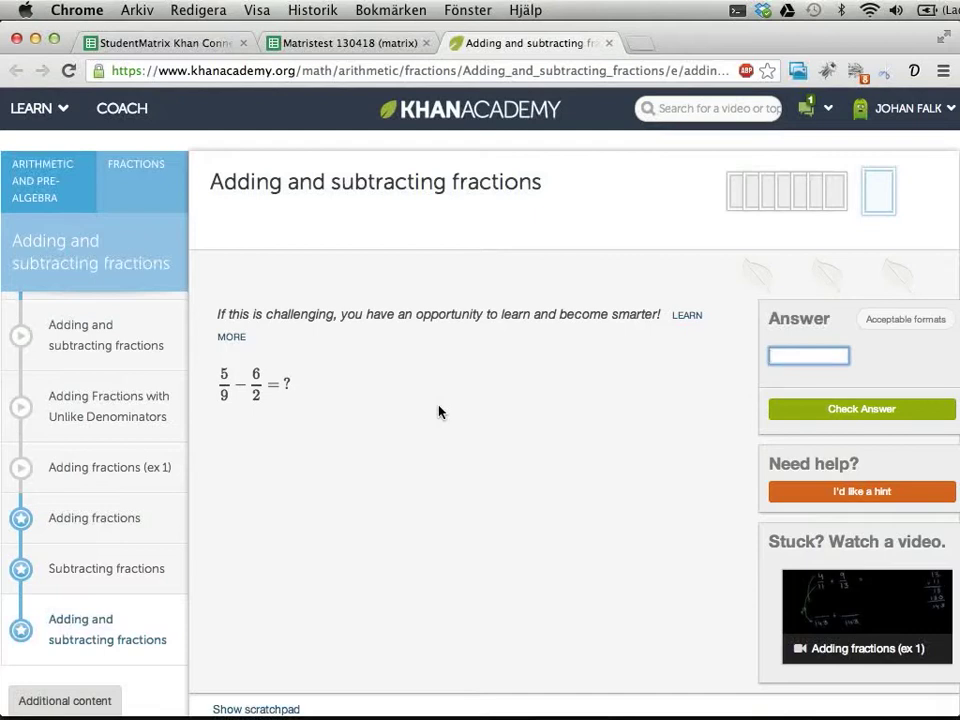
Step: Submit -22/9 as the answer to 5/9 − 6/2 in the Adding and subtracting fractions exercise
text((5-27))
text(/9)
key(Right)
key(Delete)
text(0)
key(Right)
key(Right)
key(Right)
key(BackSpace)
text(2)
key(Delete)
key(BackSpace)
key(BackSpace)
key(Return)
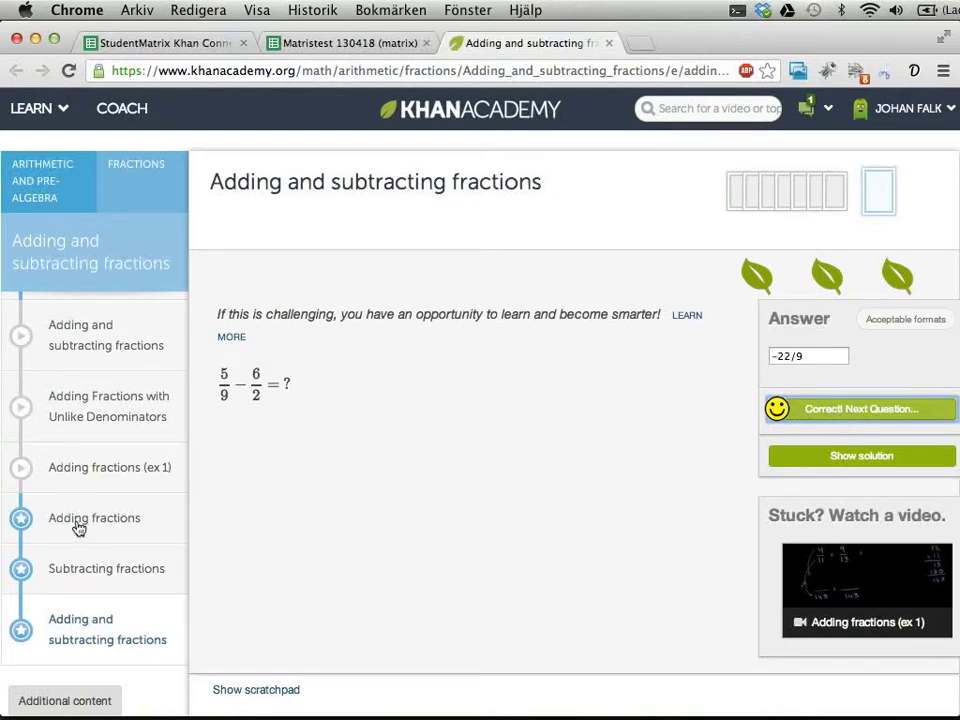
Step: Look through the Khan Academy list of fraction lessons and exercises, and compare it with the Khan goals sheet in StudentMatrix Khan Connection
scroll(44, 537, down, 5)
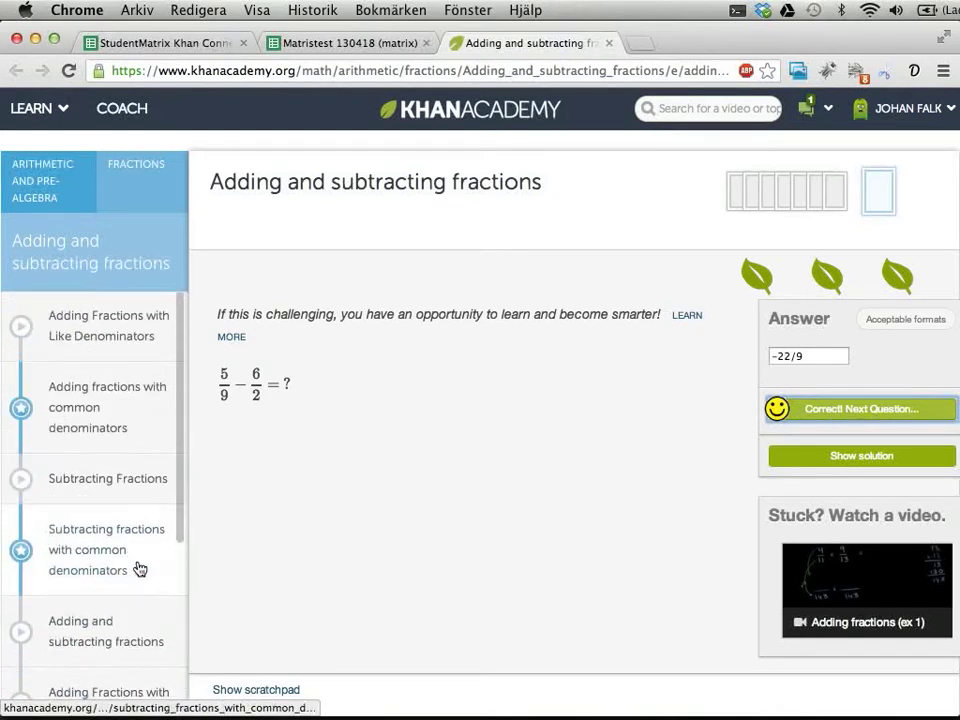
scroll(139, 569, down, 5)
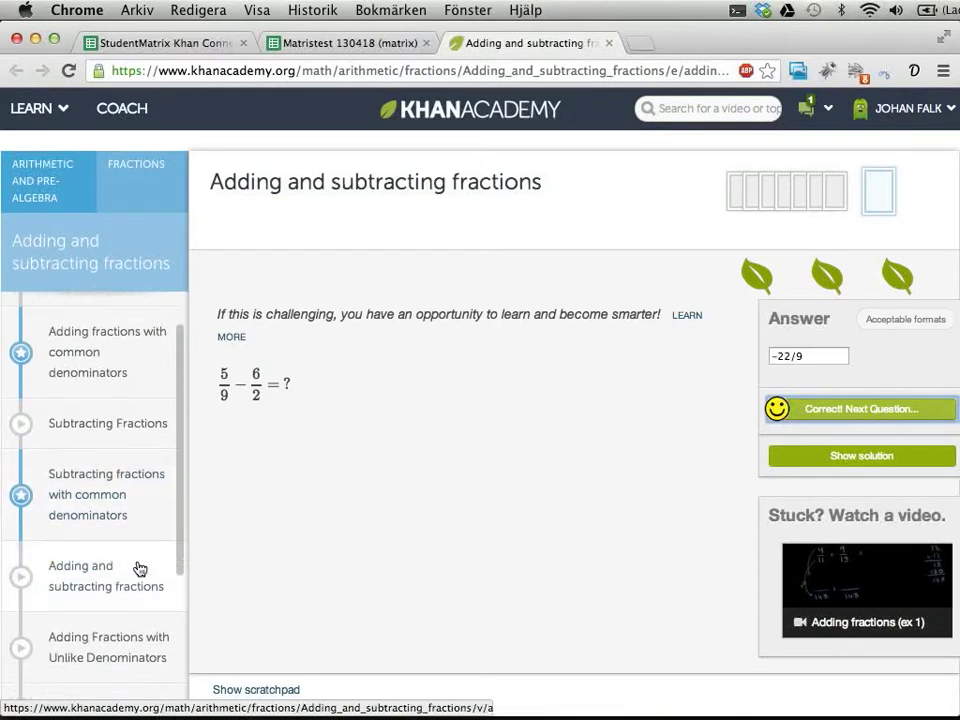
scroll(139, 569, down, 3)
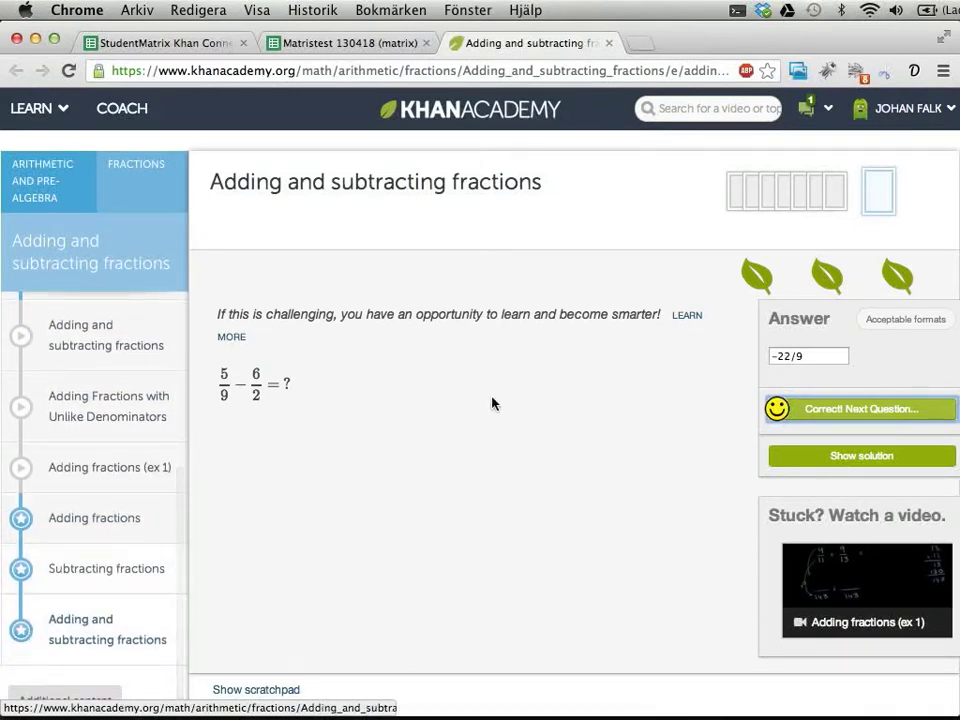
click(187, 47)
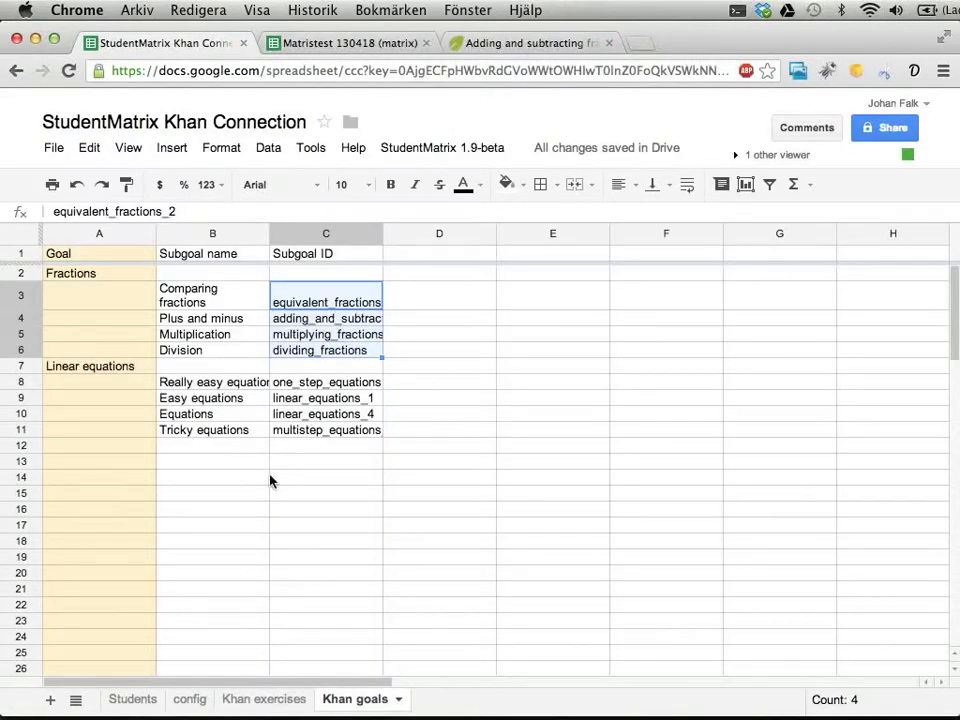
click(532, 42)
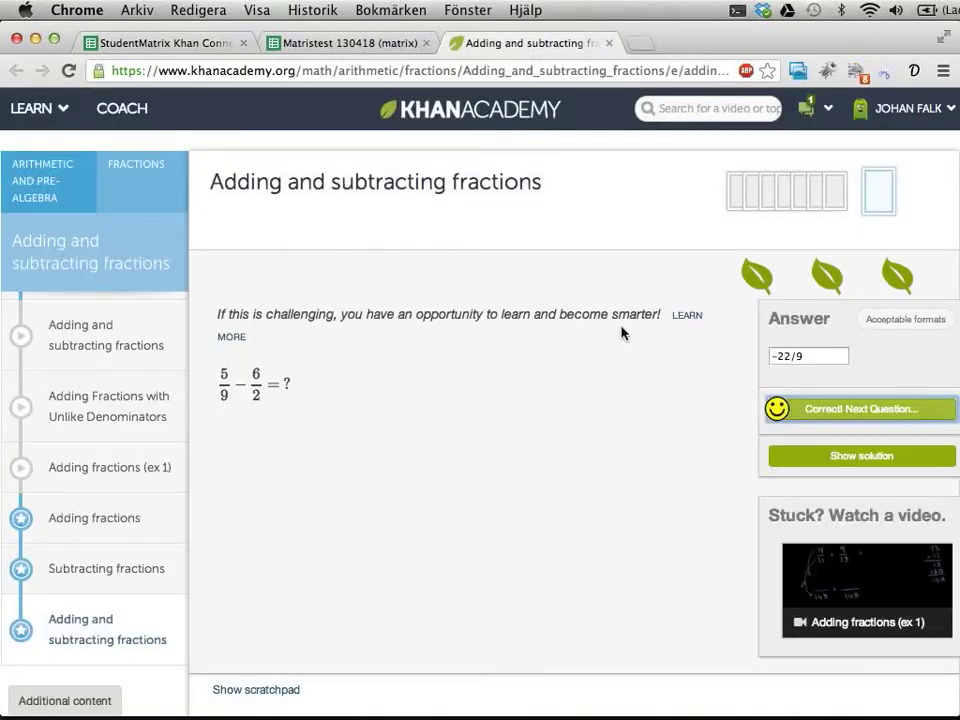
Step: Run Update Khan goals in StudentMatrix Khan Connection and view the progress in the Matristest 130418 matrix
click(133, 40)
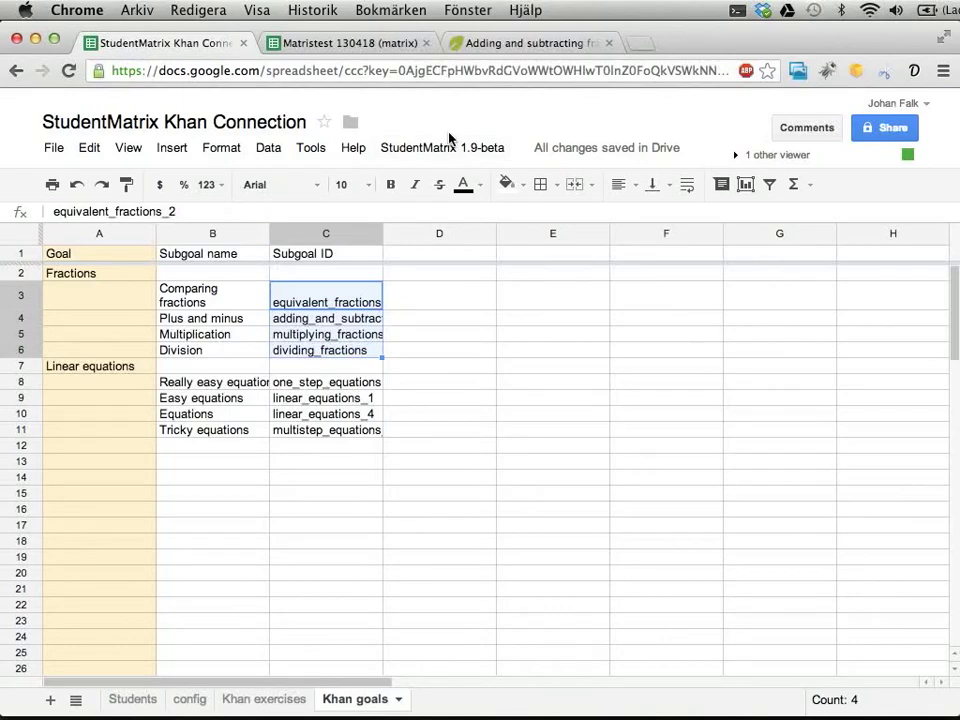
click(449, 146)
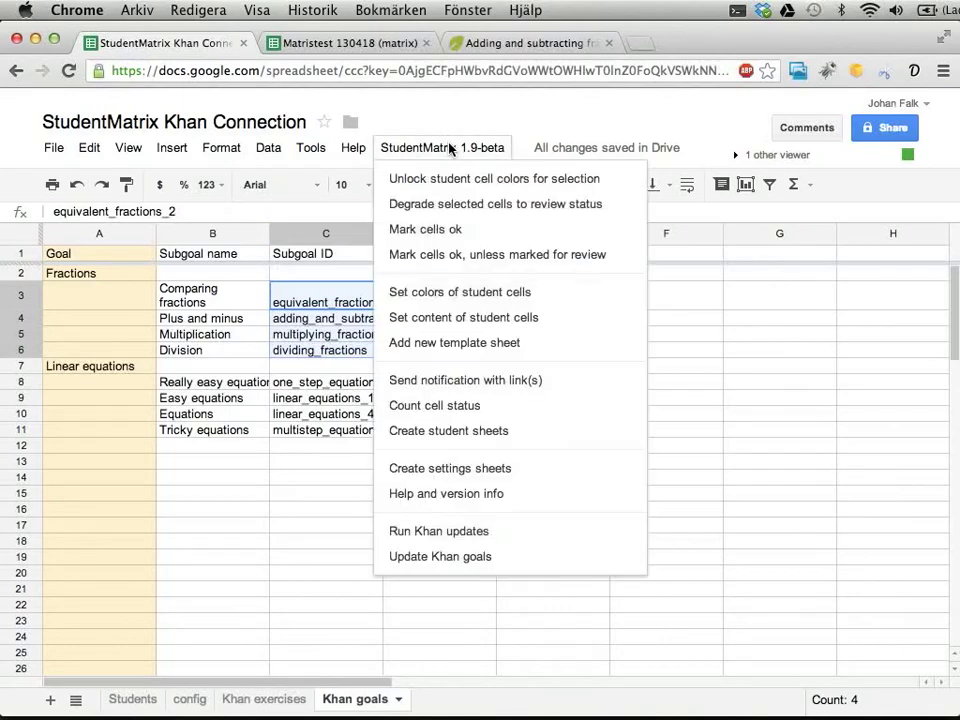
click(428, 560)
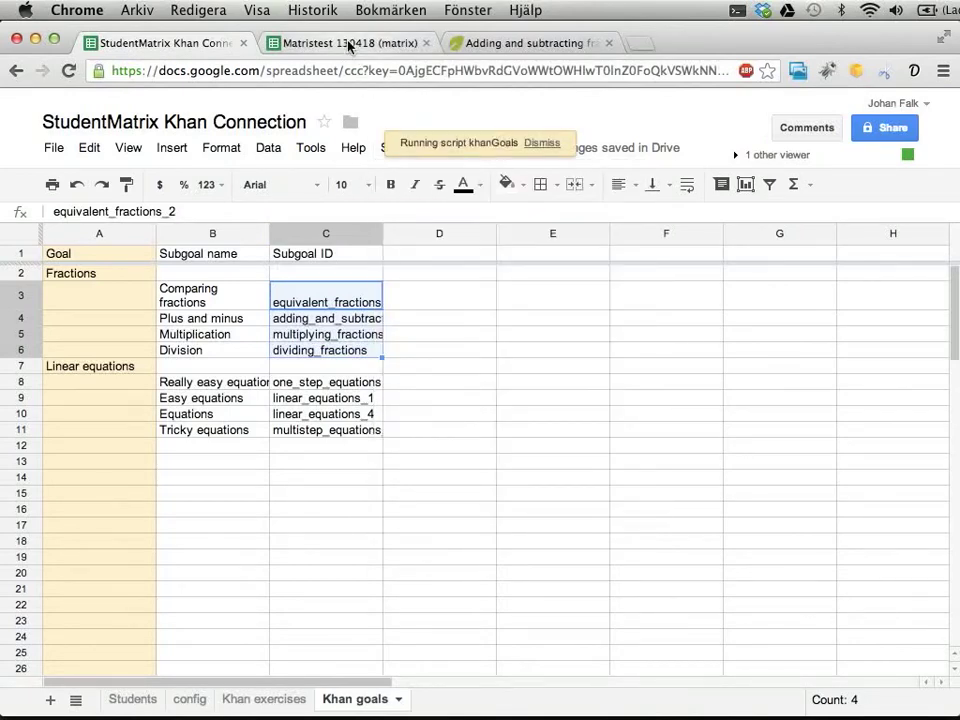
click(350, 44)
click(589, 410)
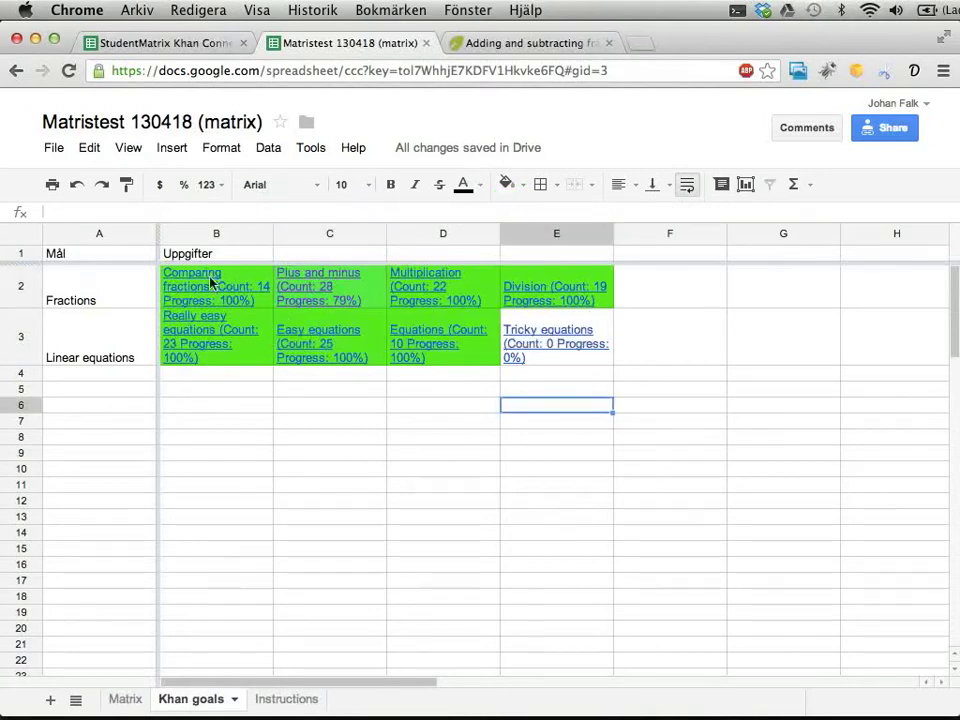
Step: Go to the next question in the Khan Academy exercise and submit 61/45 as the answer to 2/5 + 9/8
click(545, 45)
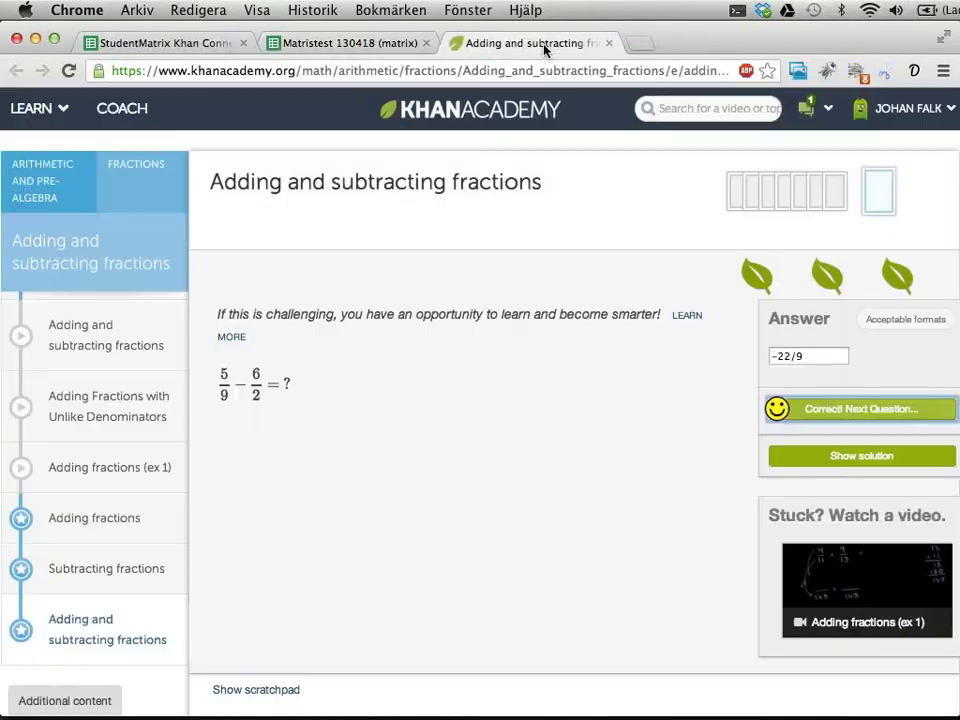
click(828, 355)
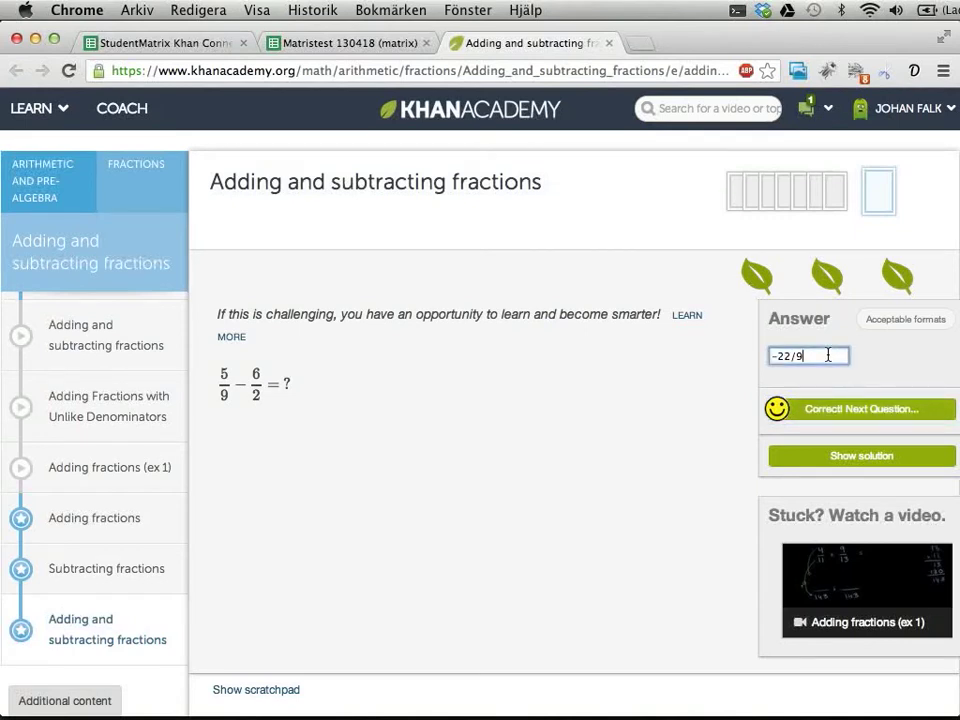
click(835, 410)
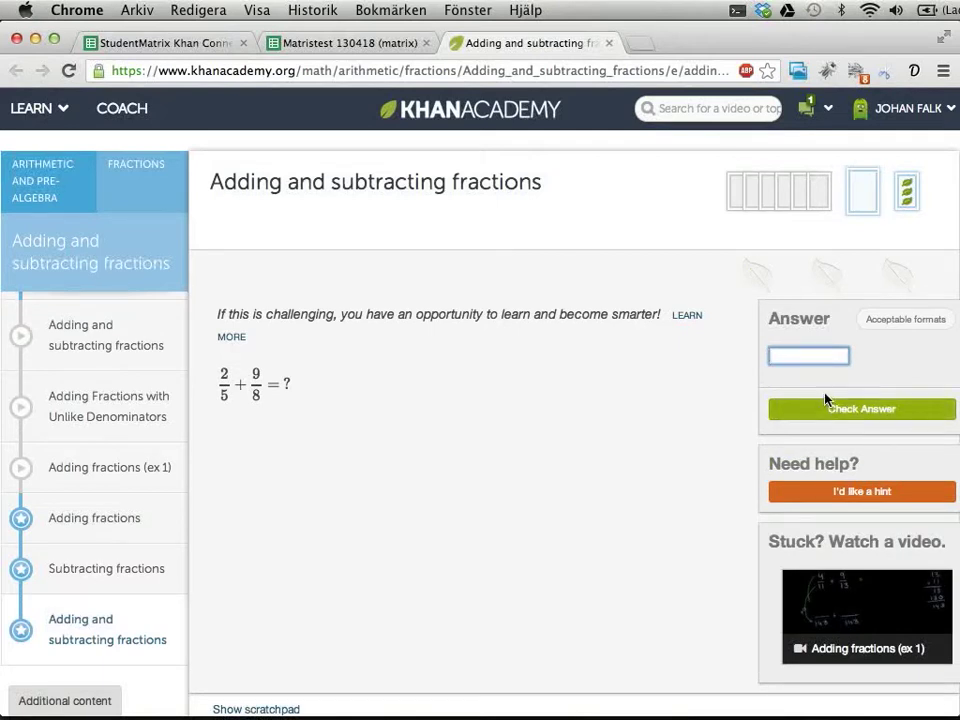
text(16+45))
click(770, 356)
text(((45))
click(814, 356)
text(/)
key(Delete)
key(End)
key(BackSpace)
key(Left)
key(Left)
key(Left)
key(Left)
key(Left)
key(shift+Left)
text(6)
key(shift+Left)
text(5)
key(shift+Left)
key(shift+Left)
key(shift+Left)
key(shift+Left)
key(shift+Left)
text(61)
key(Delete)
text(/)
key(Return)
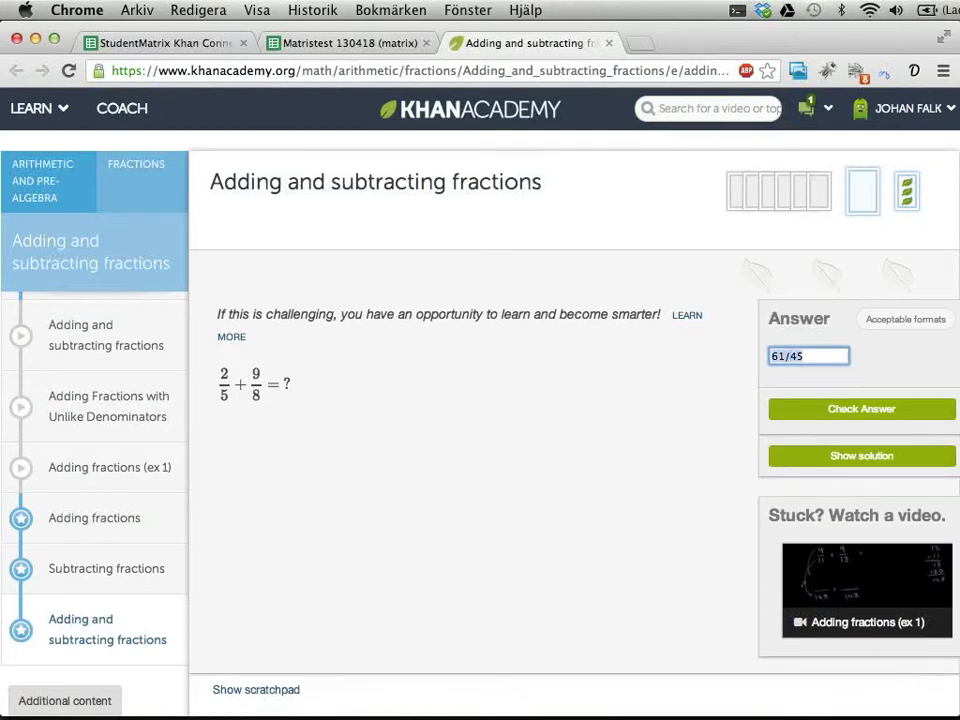
Step: Run Update Khan goals again from StudentMatrix Khan Connection and check the Plus and minus progress in the student's matrix
key(ctrl+shift+Tab)
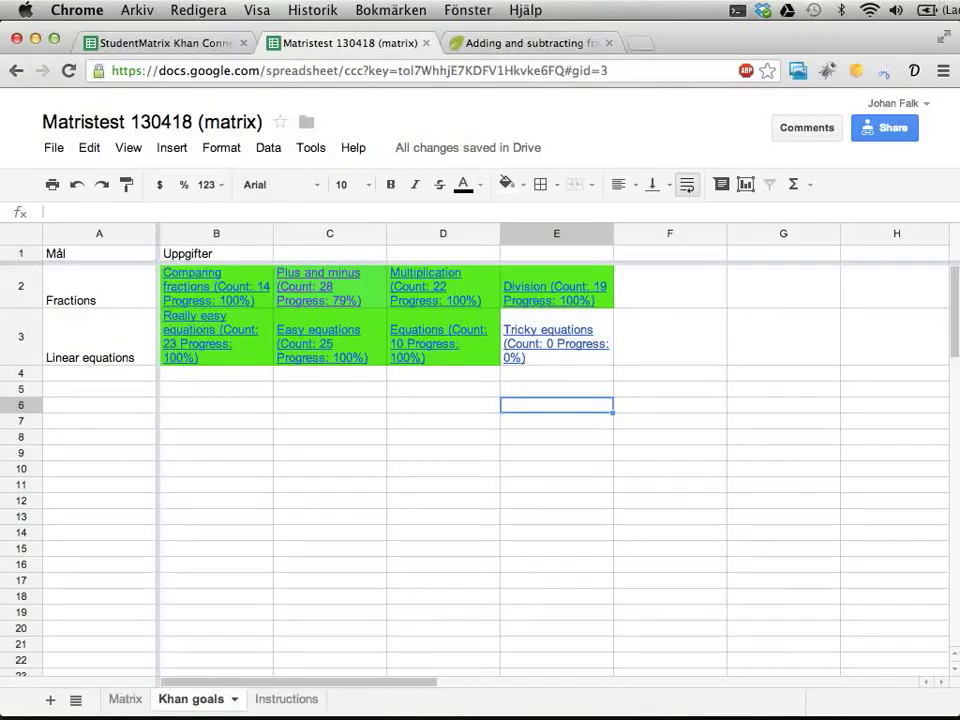
key(ctrl+shift+Tab)
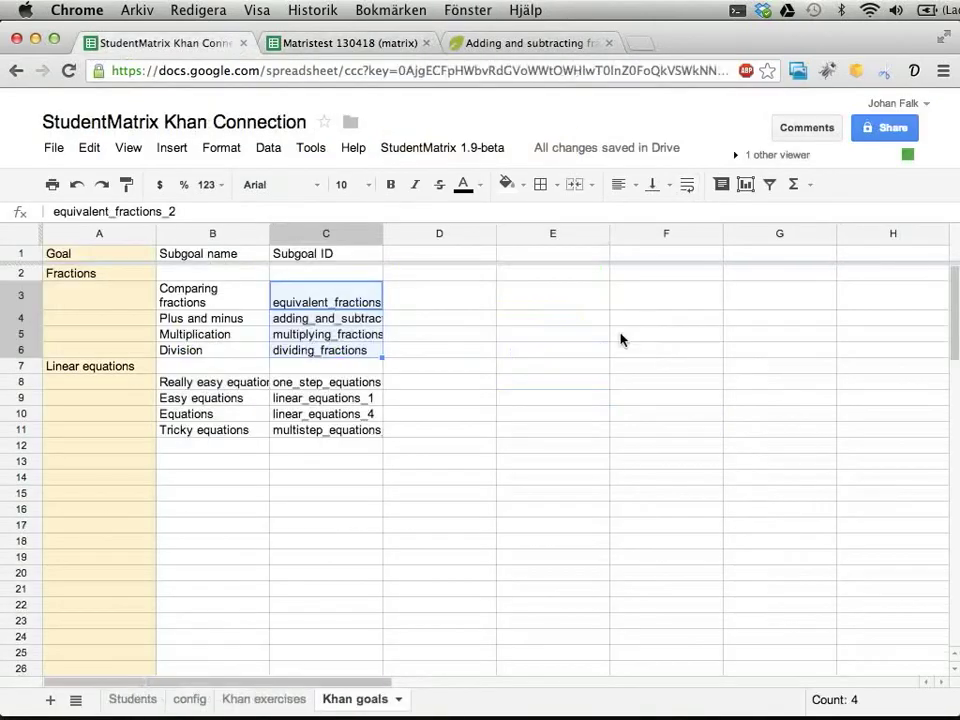
click(450, 152)
click(441, 560)
key(ctrl+Tab)
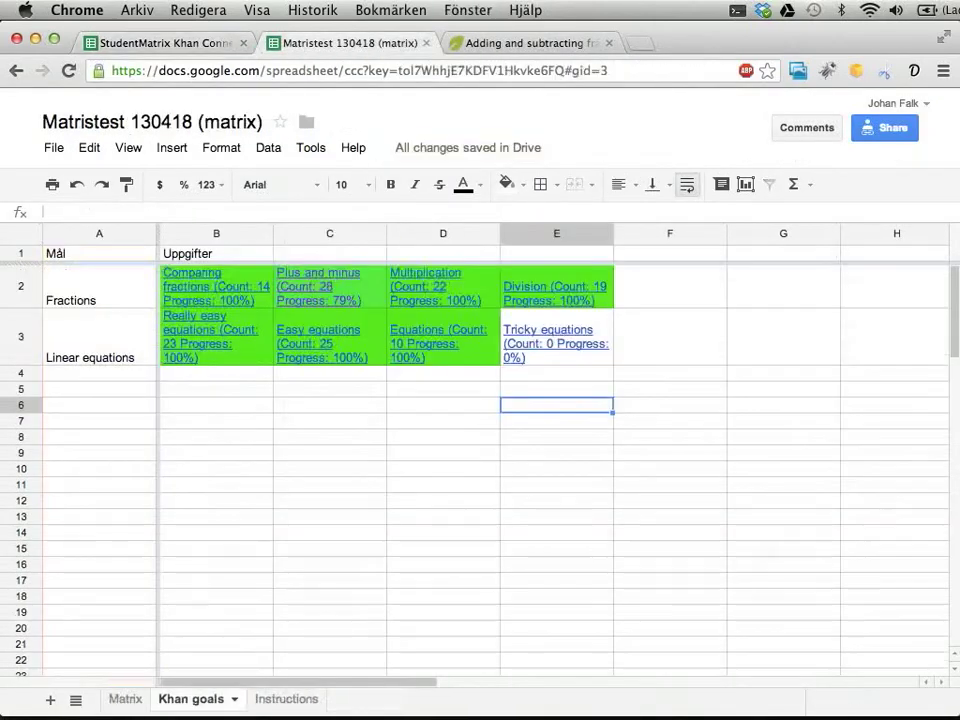
click(330, 345)
click(336, 408)
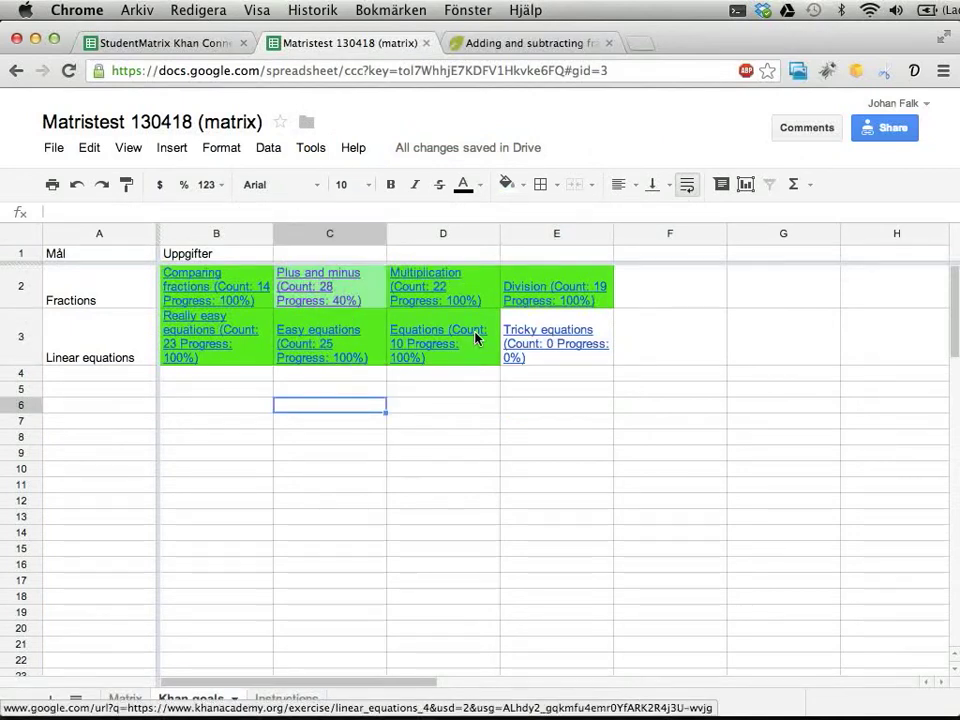
Step: Add the goal "Mitt snabba mål" in cell A12 of the Khan goals sheet in StudentMatrix Khan Connection
click(200, 46)
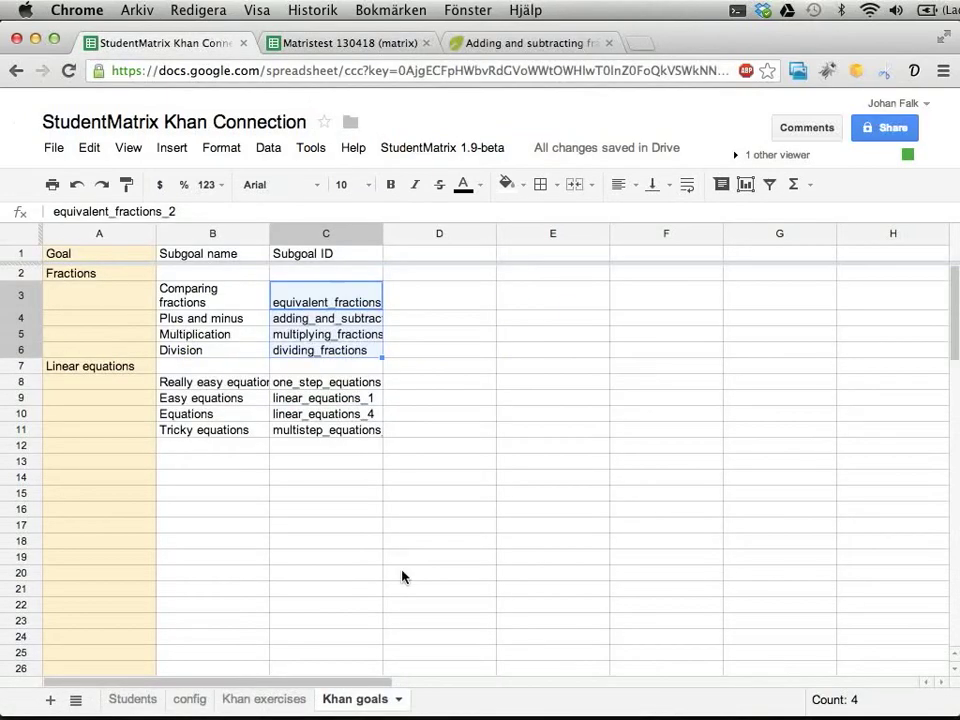
click(140, 449)
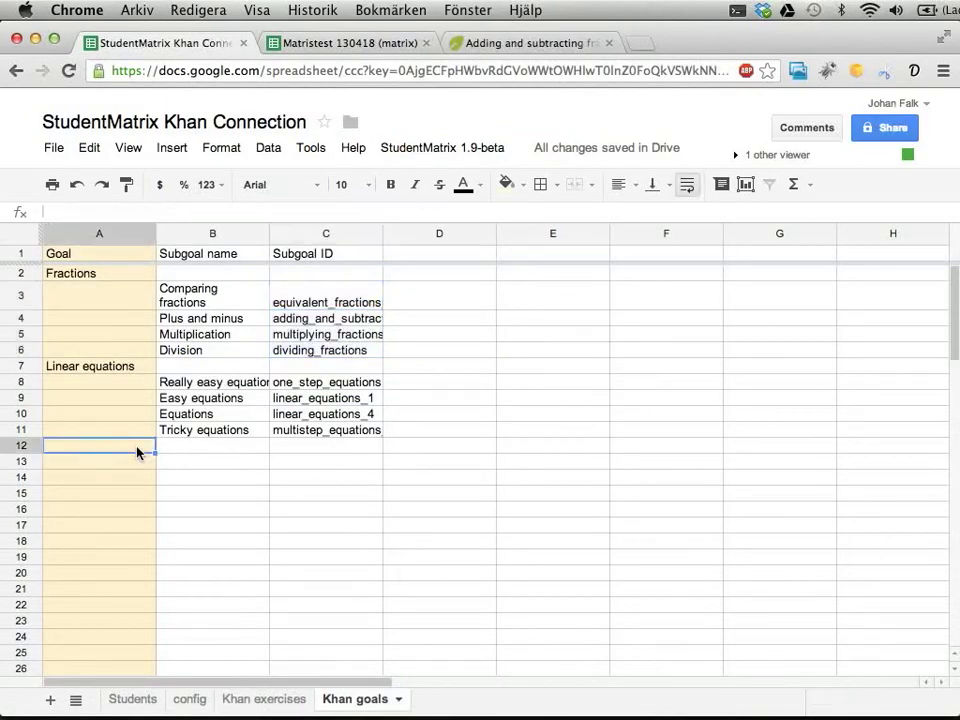
text(Mit lill)
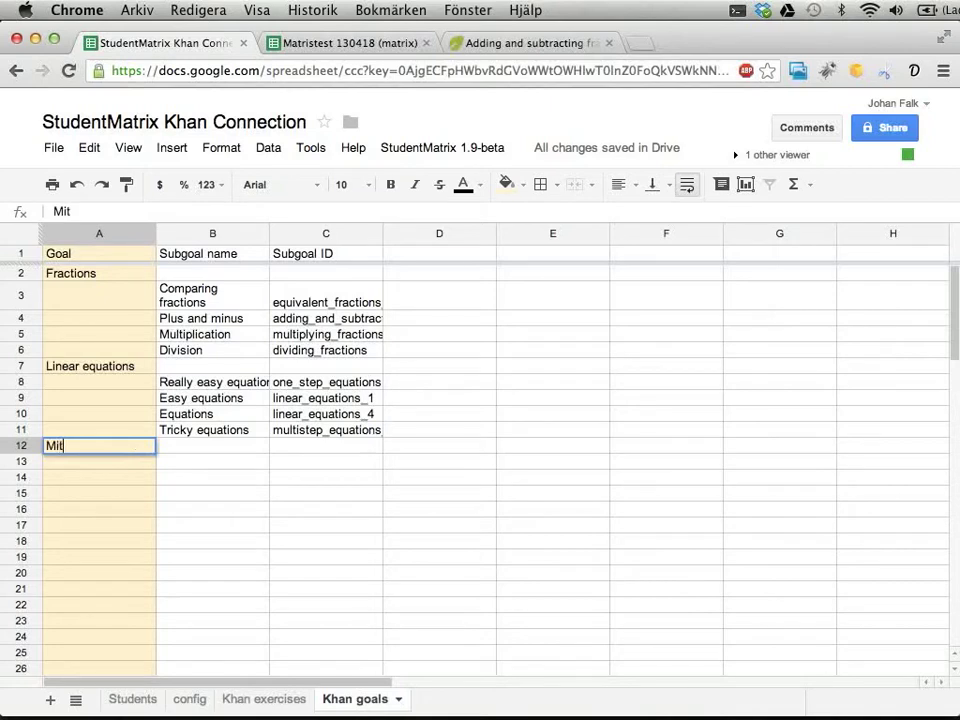
key(BackSpace)
key(BackSpace)
key(BackSpace)
key(BackSpace)
key(BackSpace)
text(t snabba mål)
key(Return)
Step: Add the subgoal "Lätt addition" in B13 with the subgoal ID addition_1 in C13
click(212, 461)
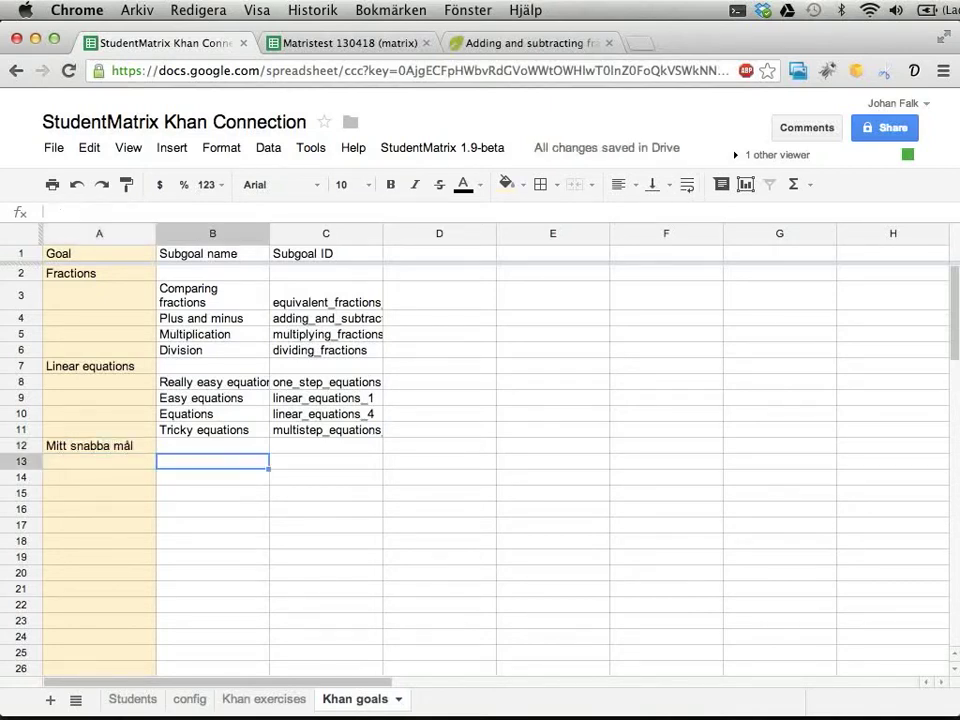
text(Lädd add)
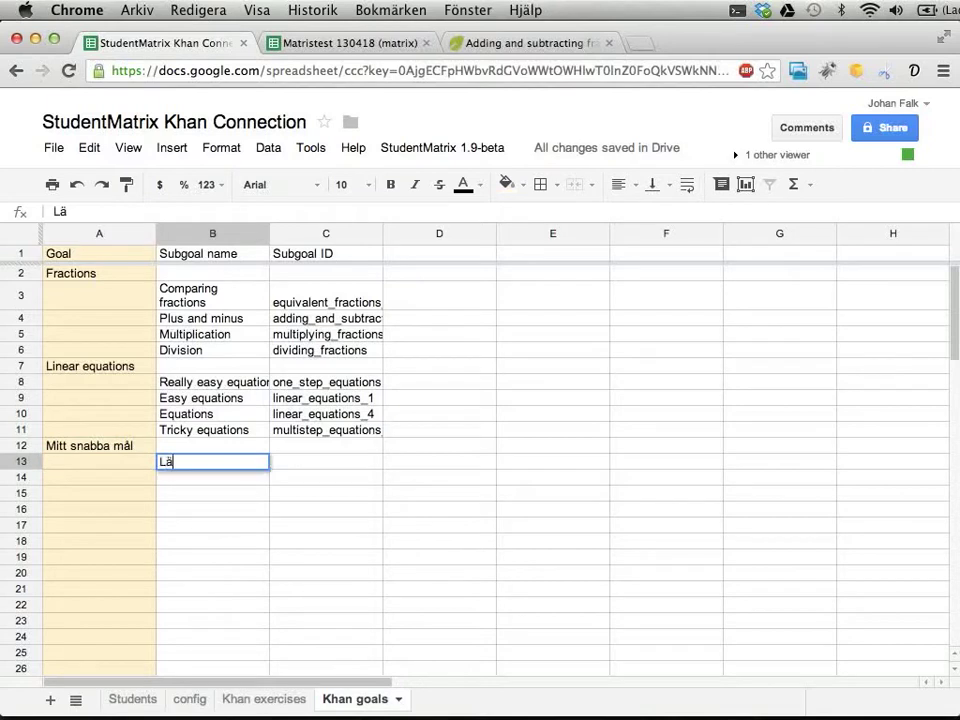
key(BackSpace)
key(BackSpace)
key(BackSpace)
key(BackSpace)
key(BackSpace)
key(BackSpace)
text(tt addition)
key(Tab)
text(addition_1)
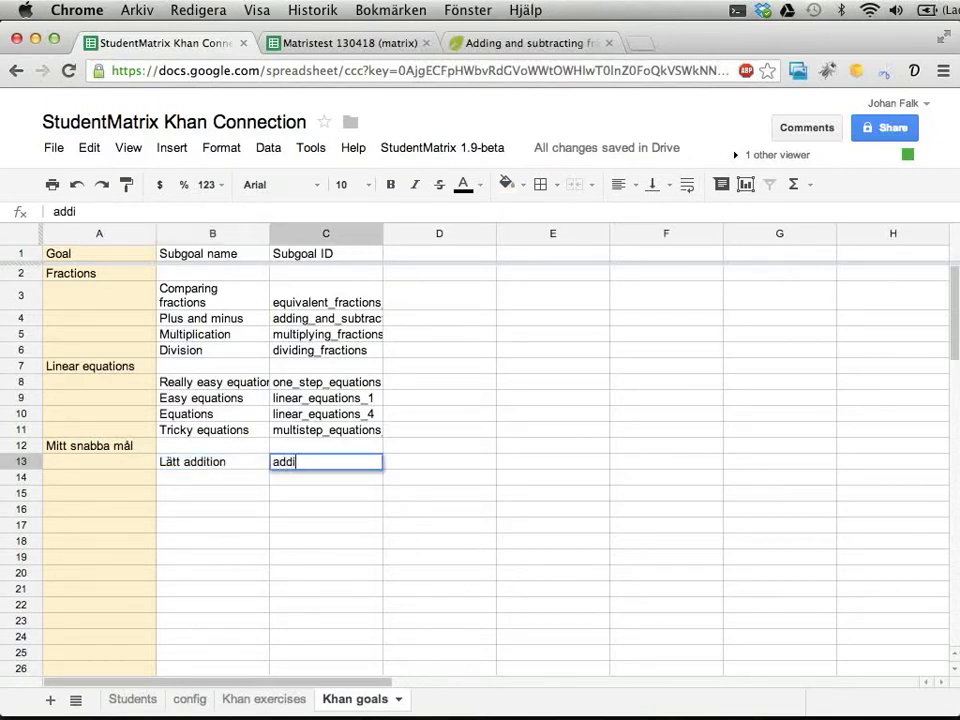
key(Return)
Step: Add the subgoal "Lätt subtraktion" in B14 with the subgoal ID subtraction_1 in C14
text(Lätt sub)
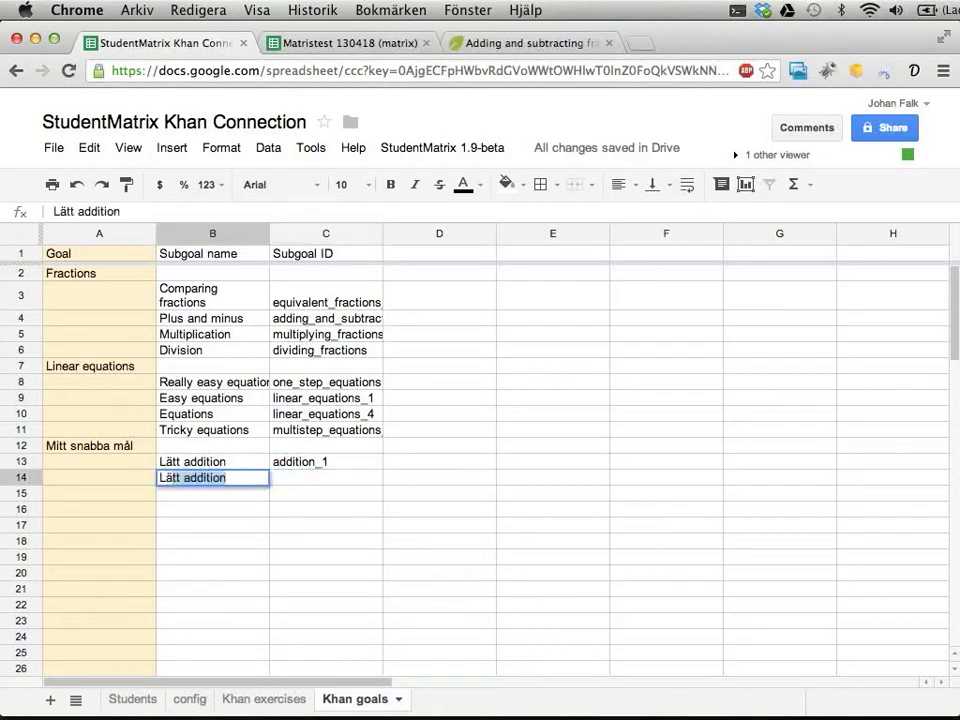
text(traktion)
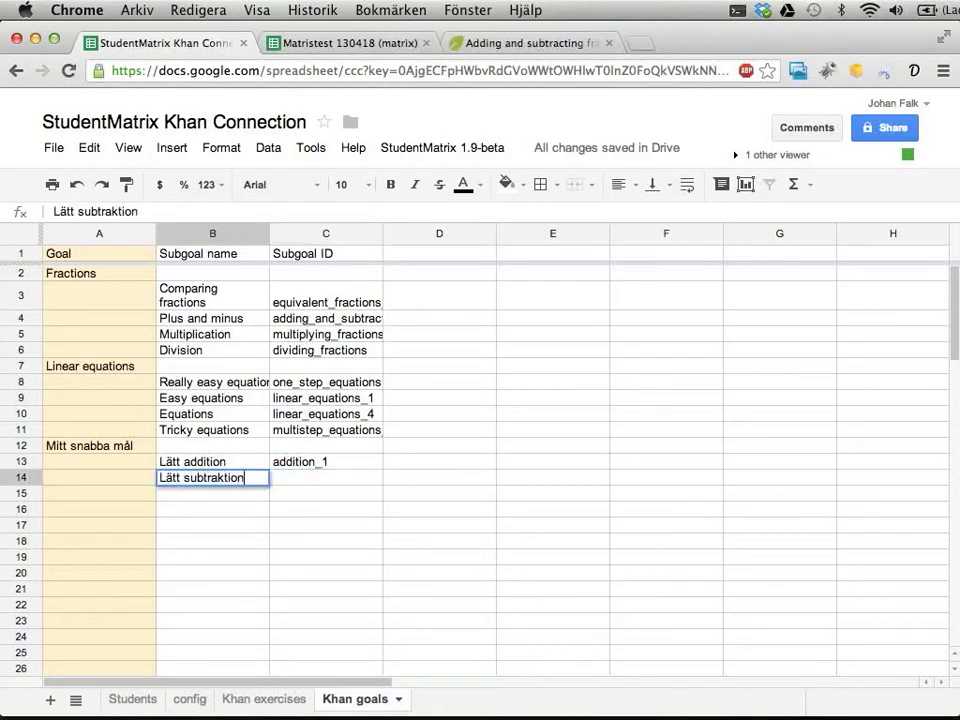
key(Tab)
text(subr)
key(BackSpace)
text(traction_1)
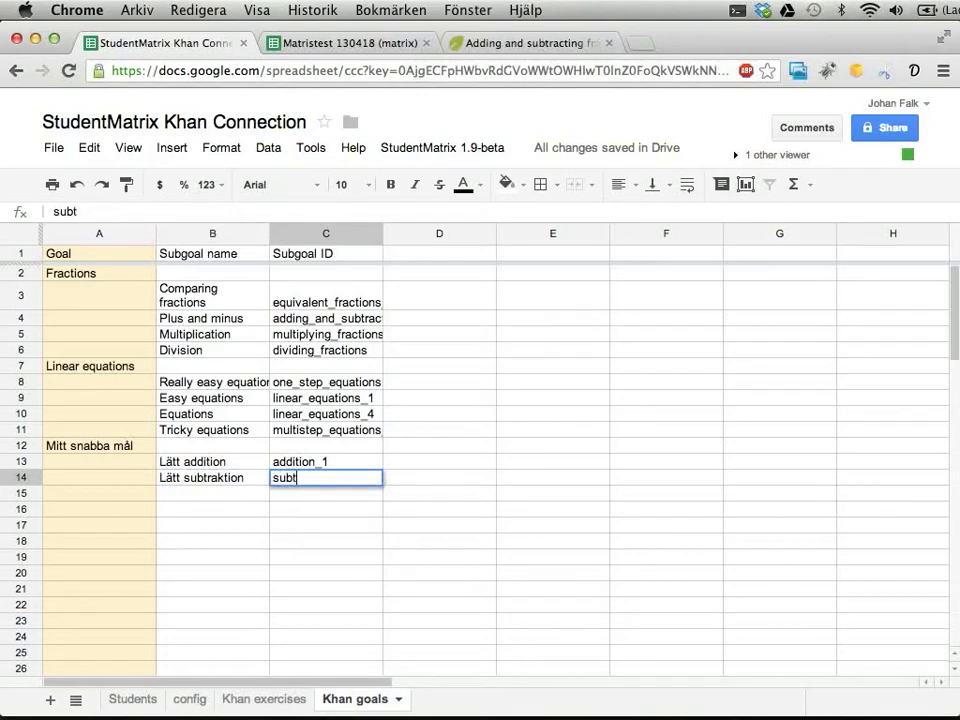
key(Return)
click(325, 477)
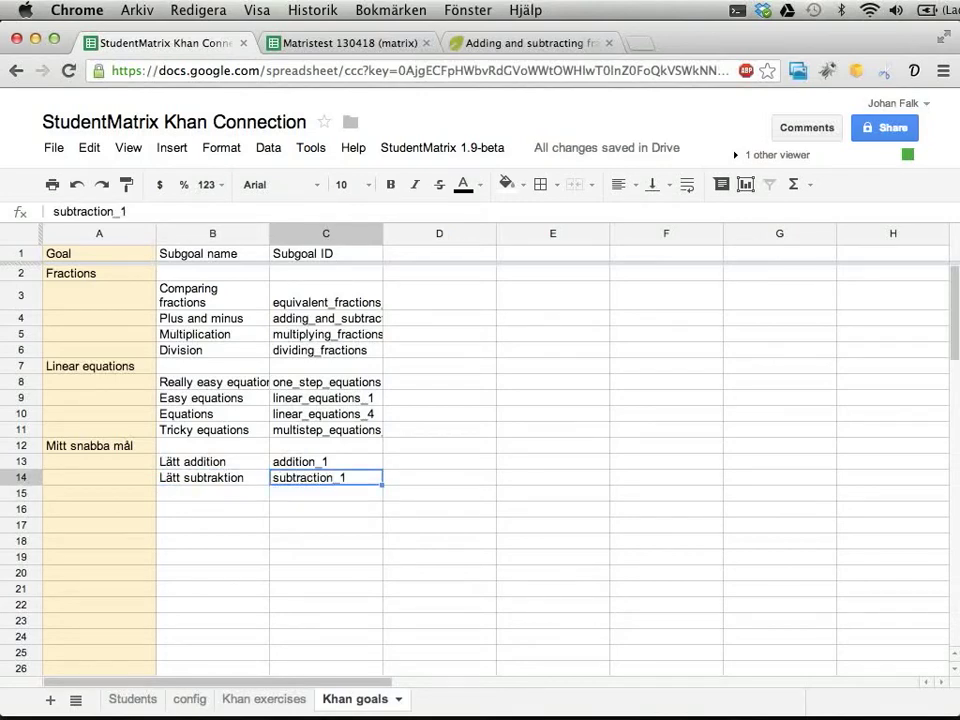
Step: Highlight the exercise ID adding_and_subtracting_fractions in the web address of the Khan Academy exercise page
key(super+3)
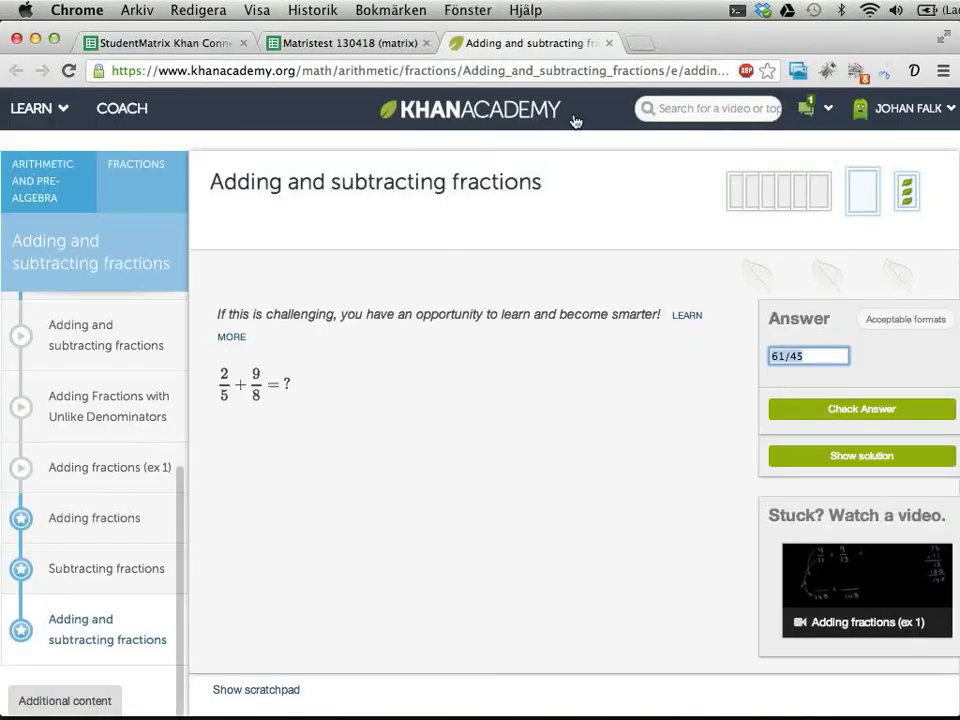
click(630, 71)
double_click(630, 71)
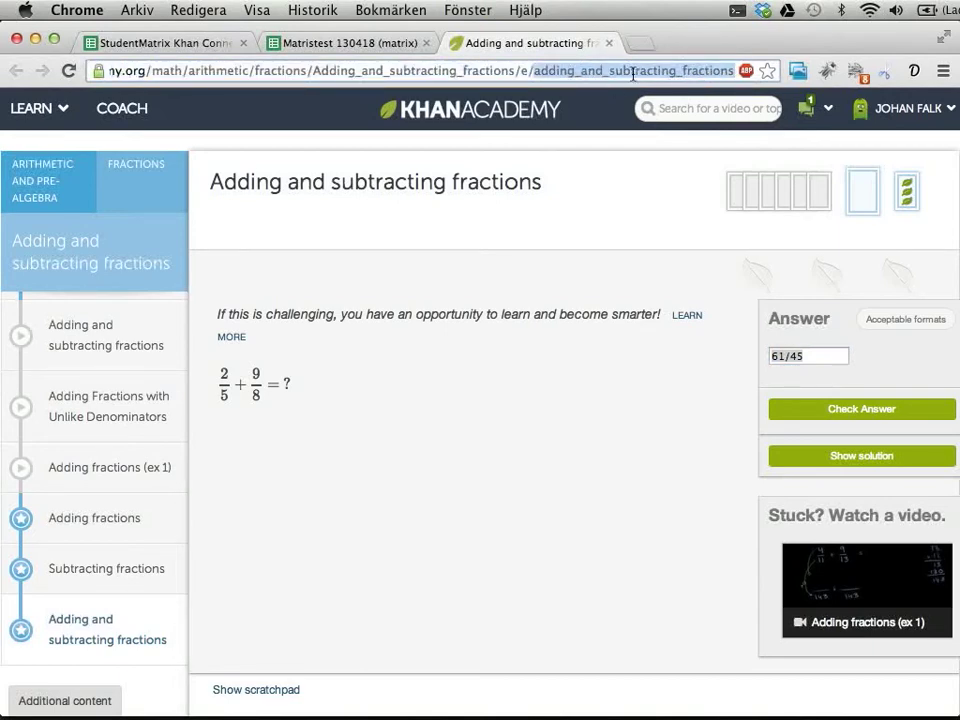
Step: Update the students' Khan goals from the StudentMatrix Khan Connection spreadsheet and return to the Matristest 130418 matrix
key(super+1)
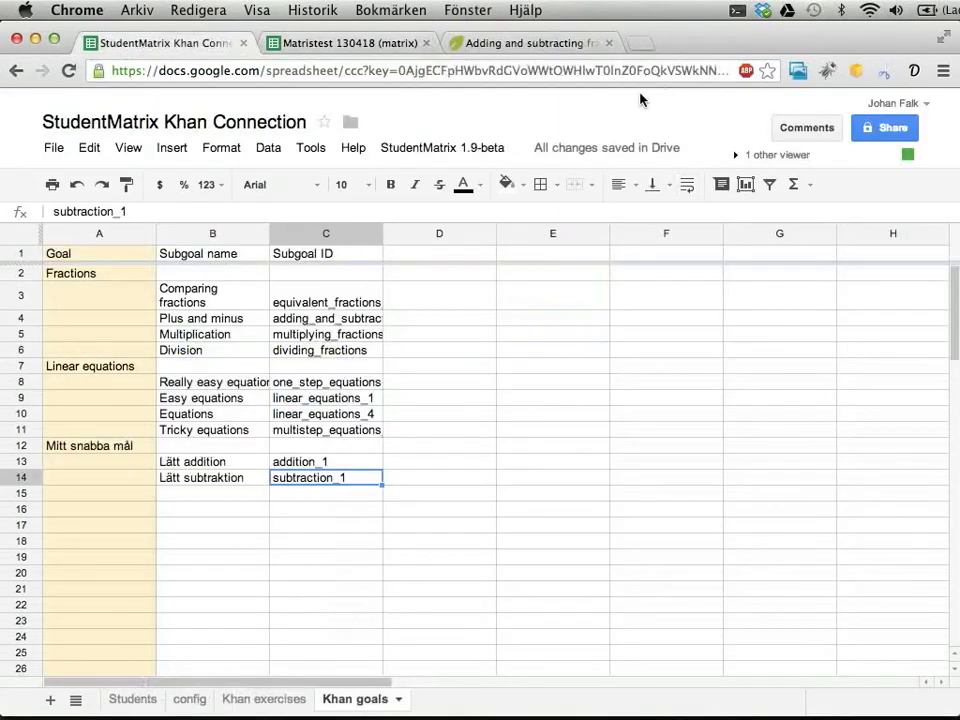
click(443, 148)
click(435, 561)
key(super+2)
click(466, 504)
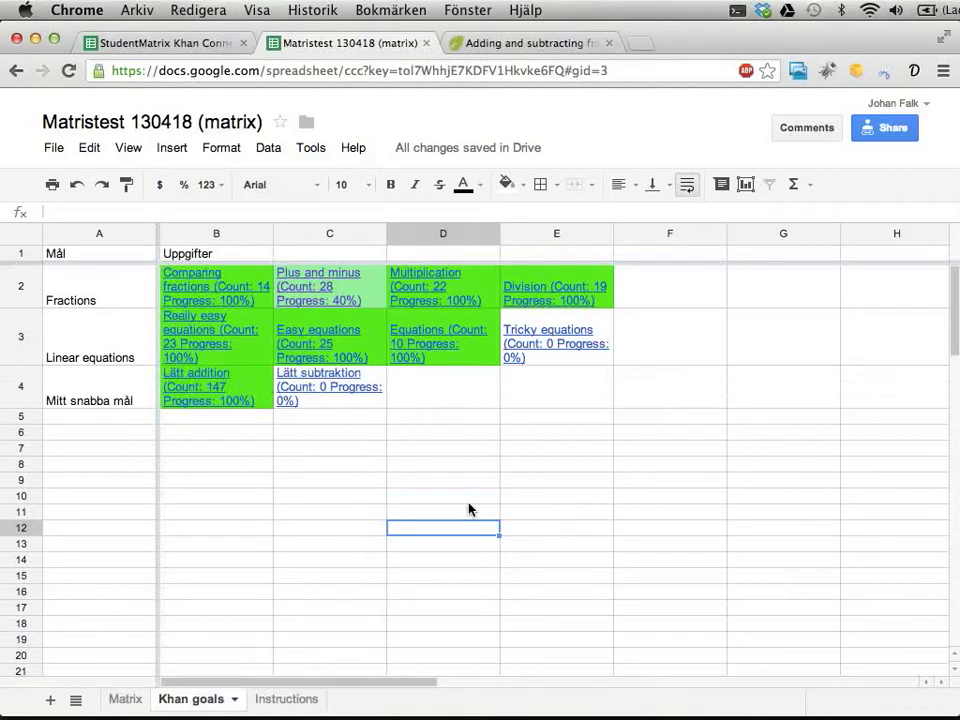
Step: Open the Khan Academy exercise linked in the Lätt subtraktion cell C4 and close the old fractions exercise page
click(347, 395)
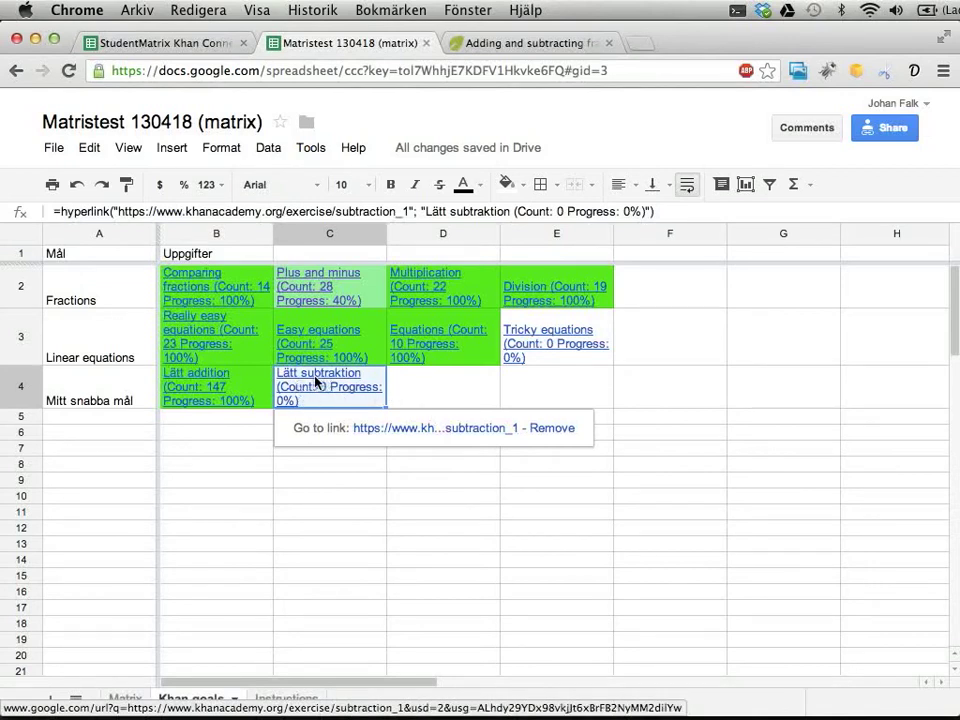
click(495, 428)
click(791, 42)
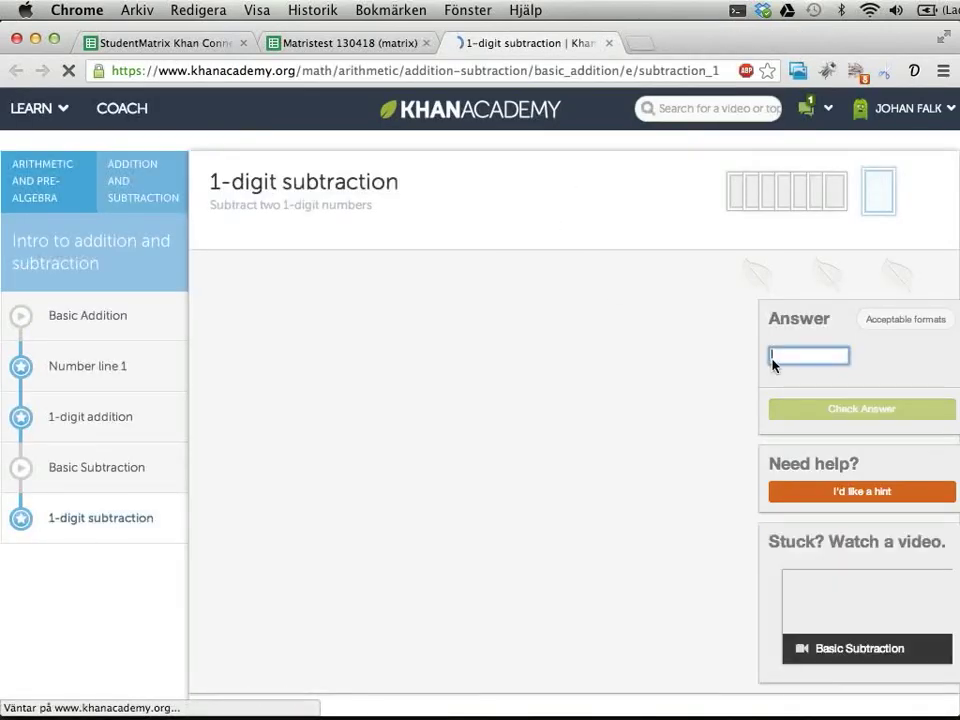
Step: Complete the 1-digit subtraction stack by submitting the answers 4, 0, 1, 0, 0, 3, 9 and 4
text(4)
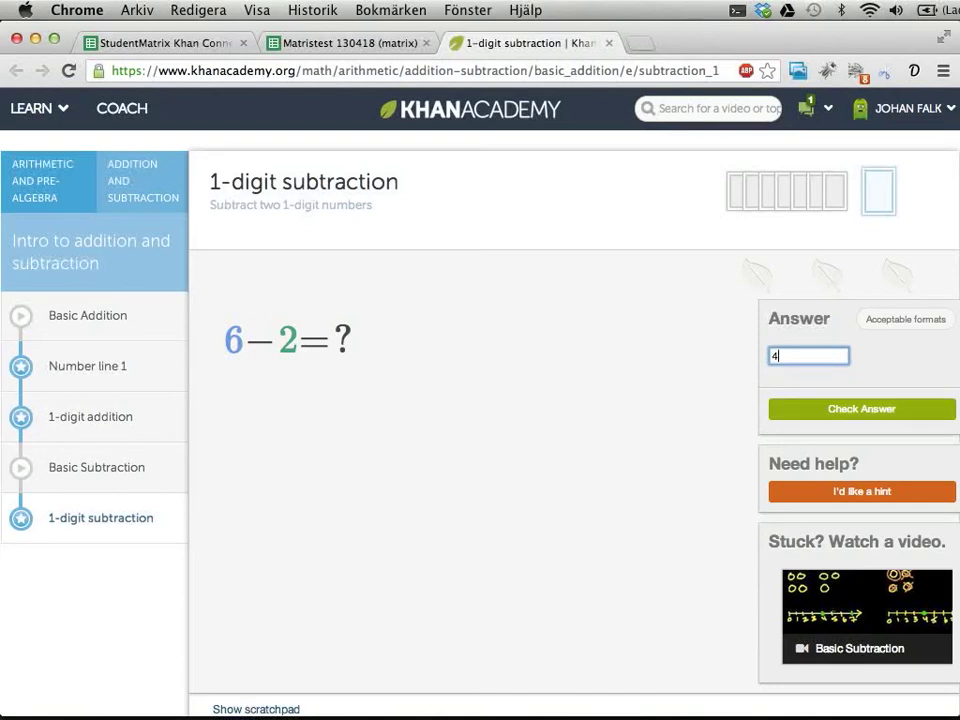
key(Return)
key(Return)
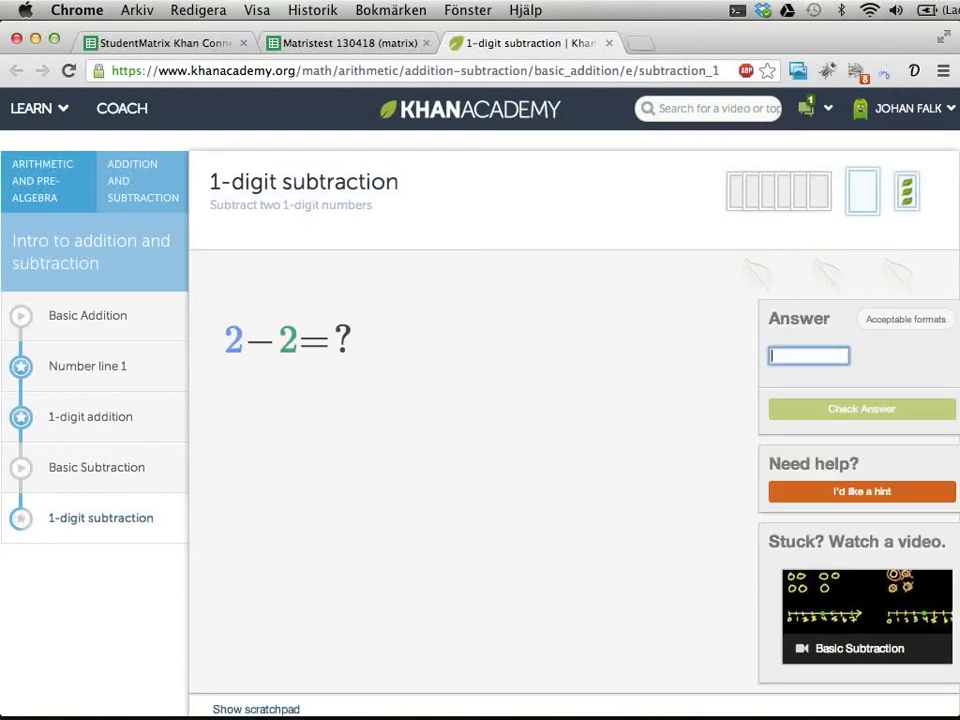
text(0)
key(Return)
key(Return)
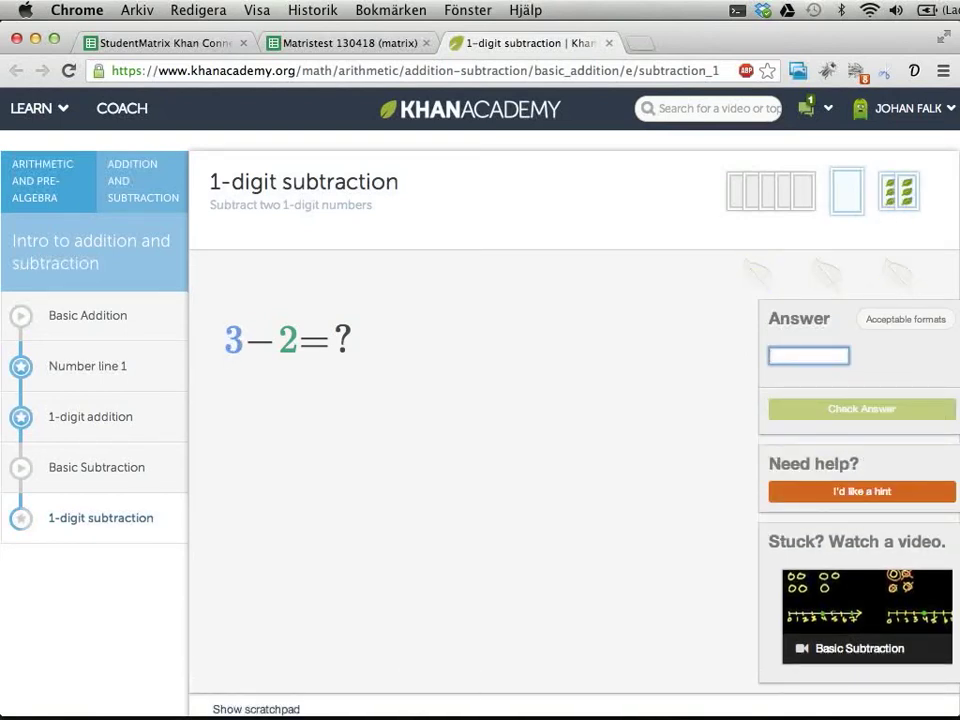
text(1)
key(Return)
key(Return)
text(0)
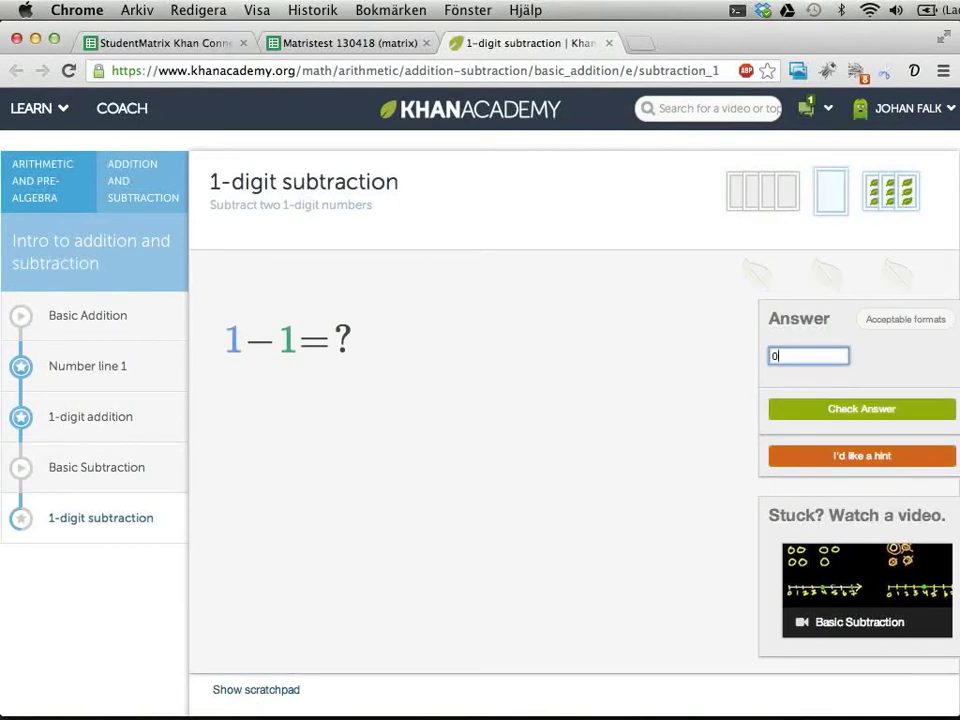
key(Return)
key(Return)
text(0)
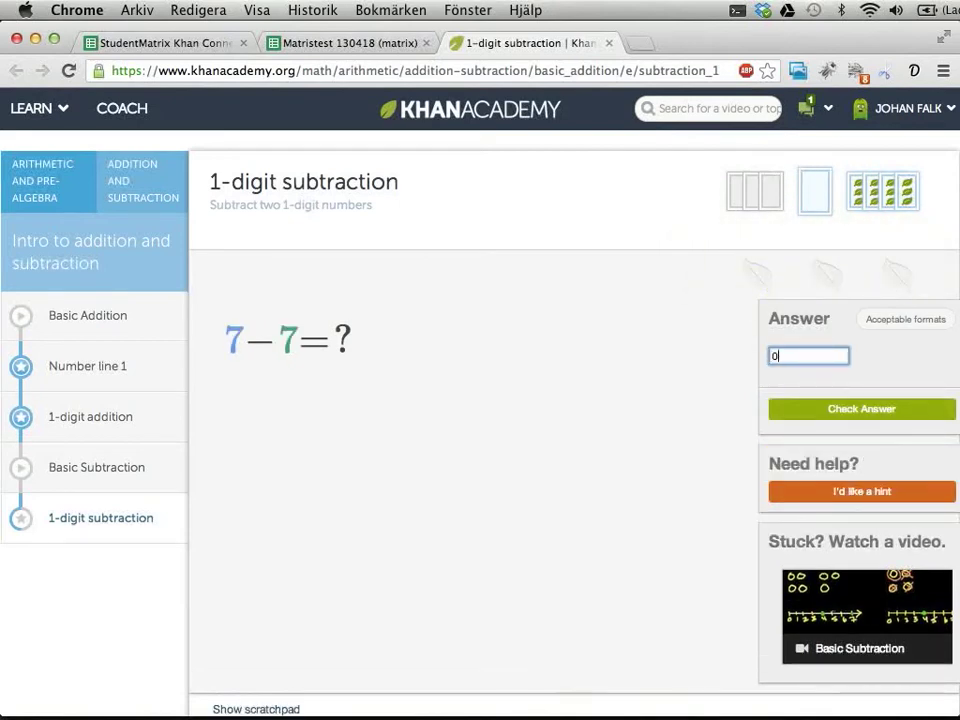
key(Return)
key(Return)
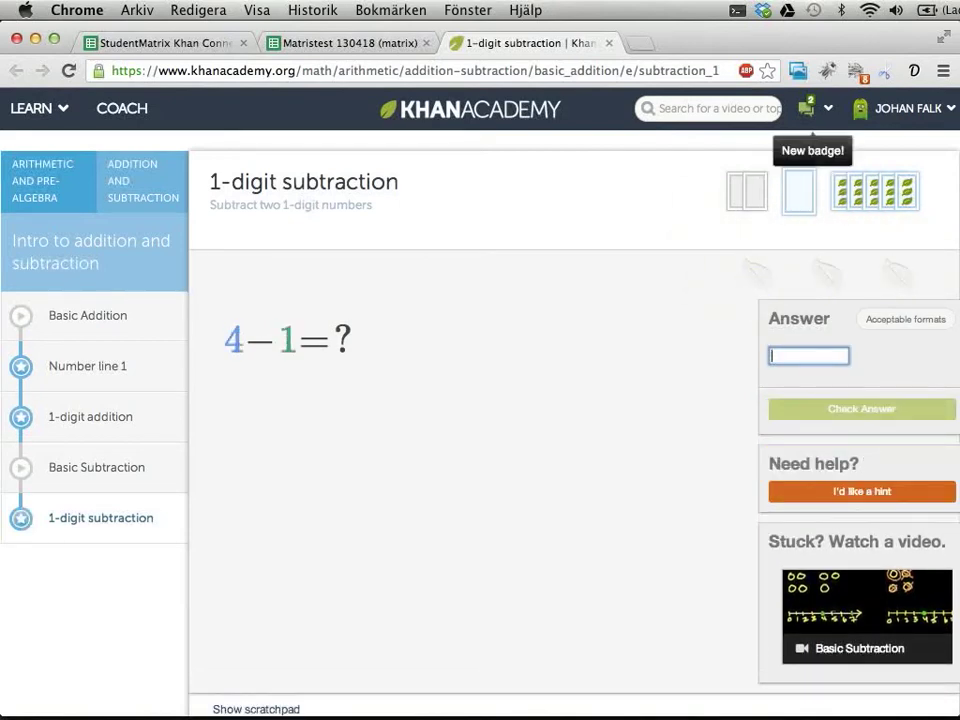
text(3)
key(Return)
key(Return)
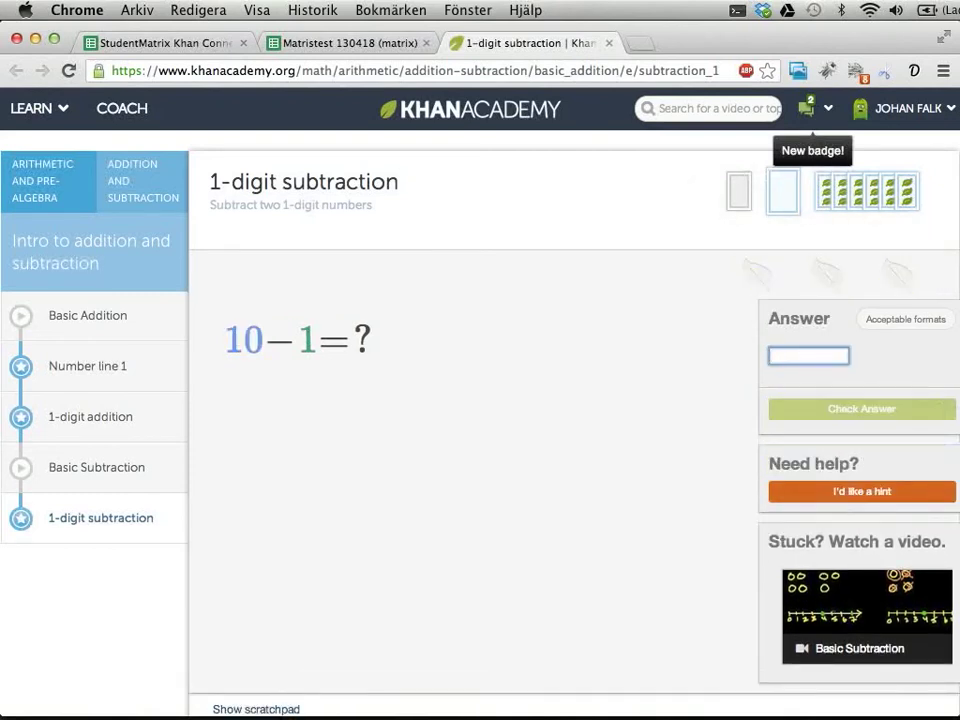
text(9)
key(Return)
key(Return)
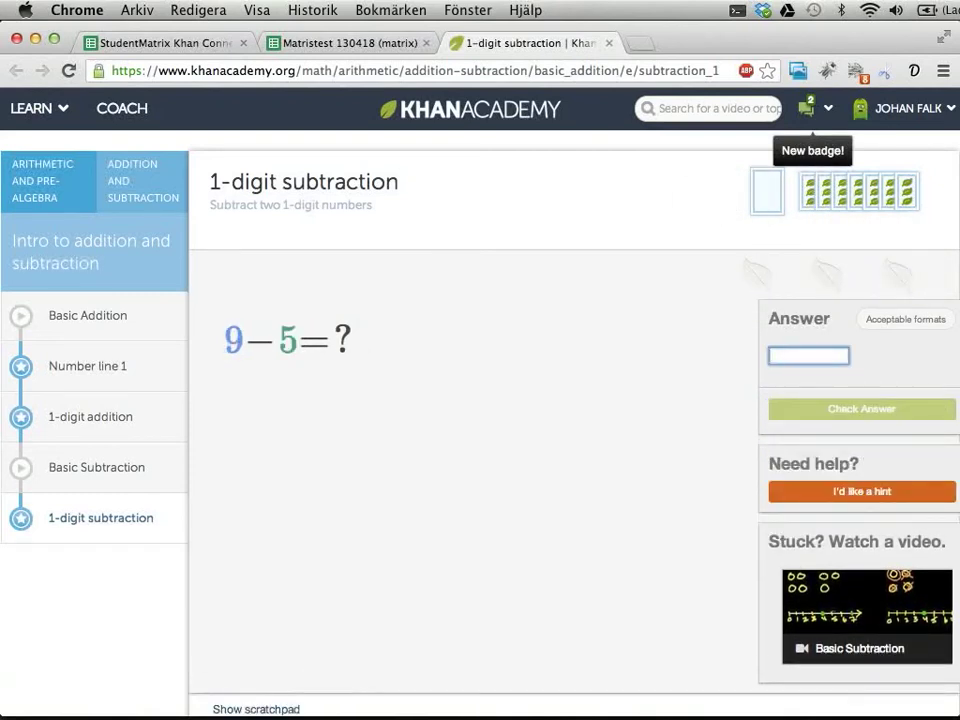
text(4)
key(Return)
key(Return)
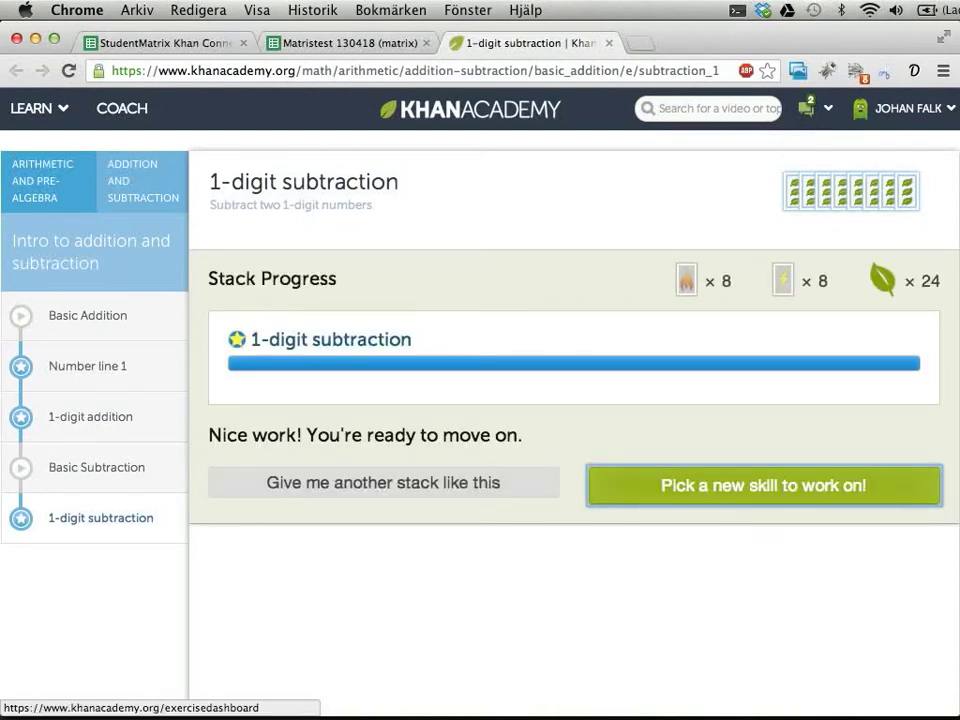
Step: Close the exercise page, rerun the StudentMatrix Khan goals update, and select the Mitt snabba mål goal in the matrix
key(super+w)
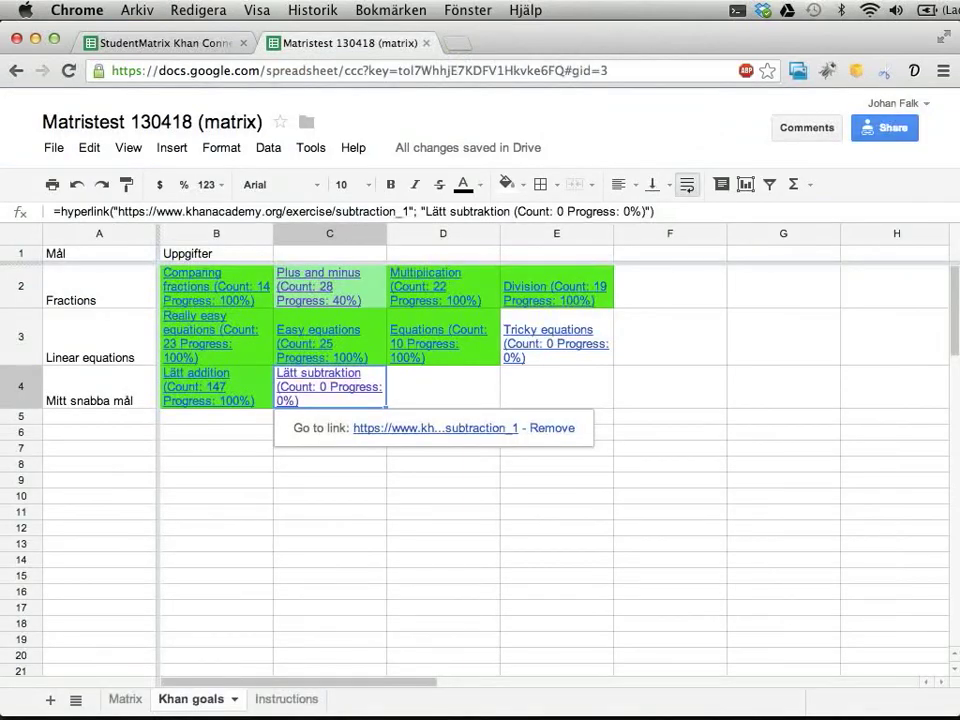
key(super+alt+Left)
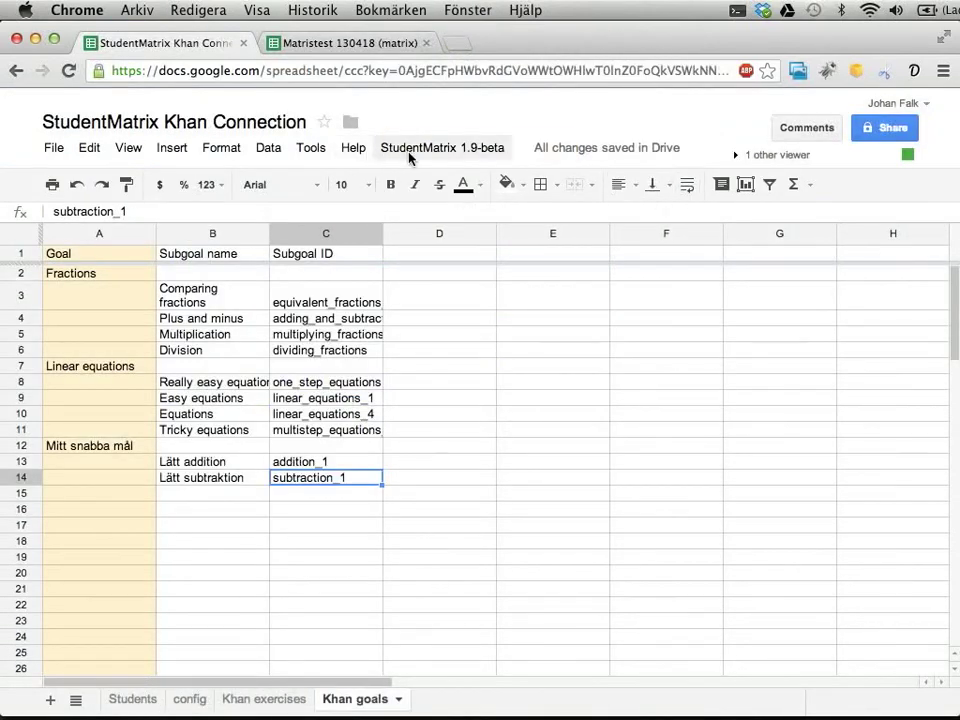
click(415, 150)
click(514, 553)
key(super+alt+Right)
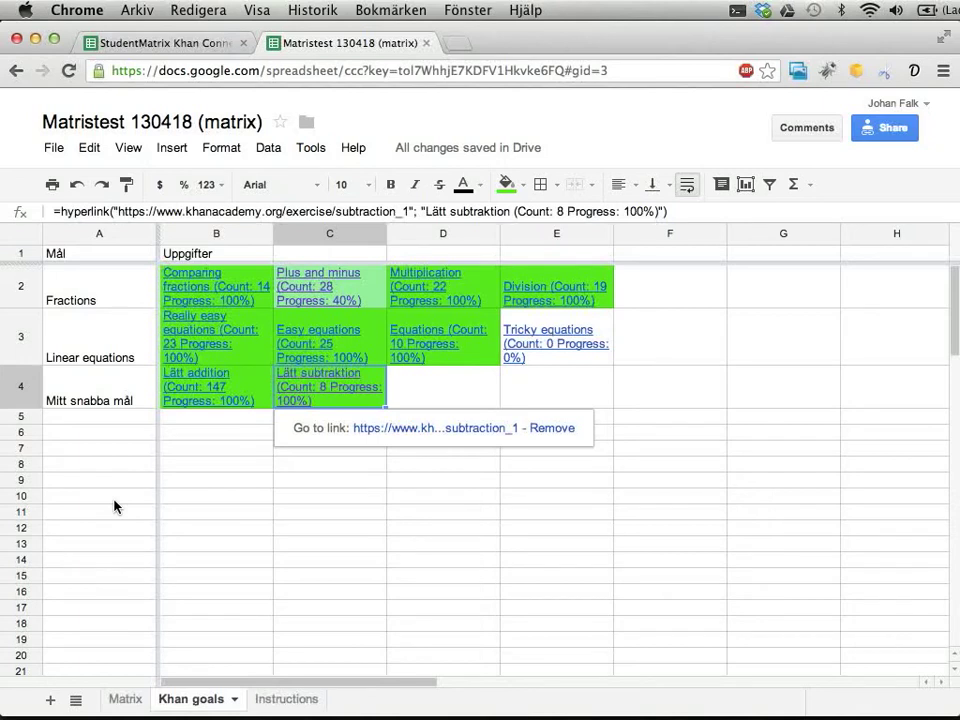
click(101, 395)
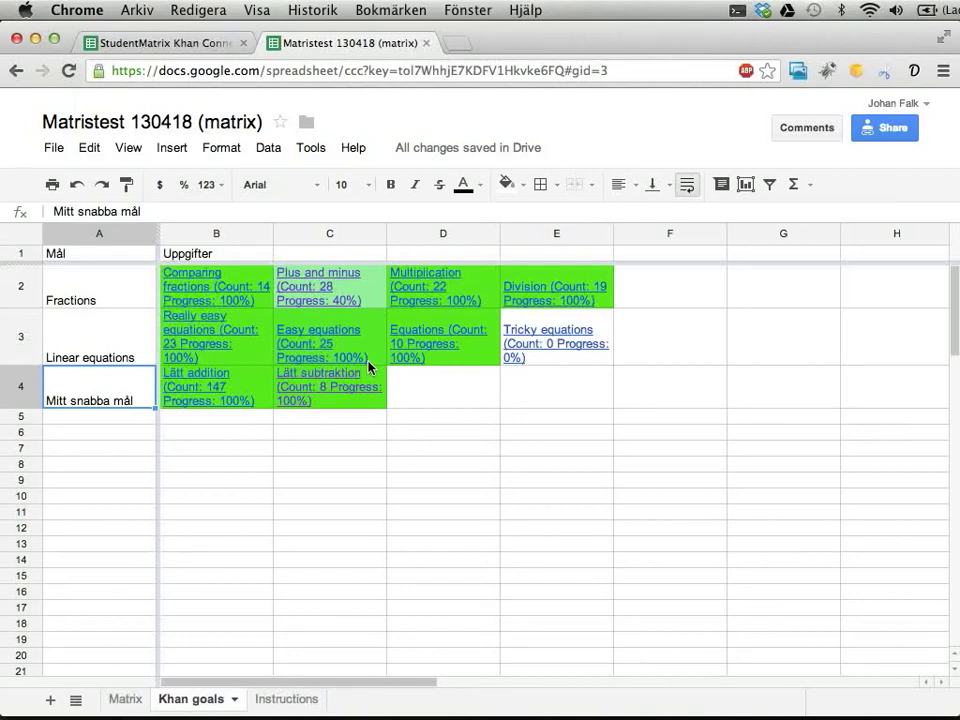
Step: Open the StudentMatrix code repository at tinyurl.com/studentmatrix in a new tab
click(228, 43)
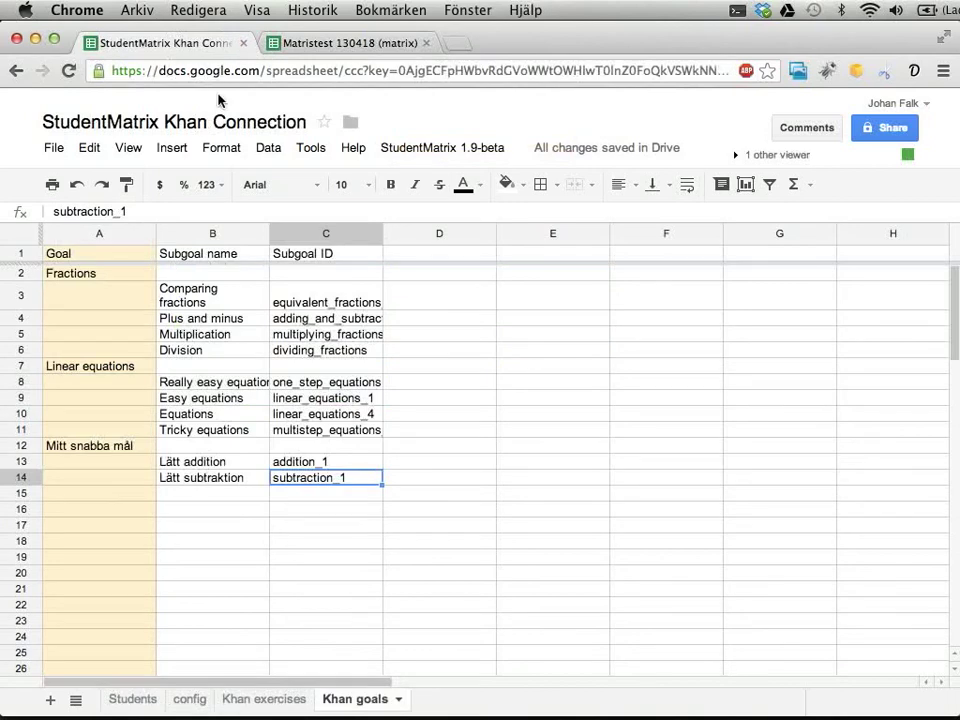
key(super+t)
text(tinyurl.com)
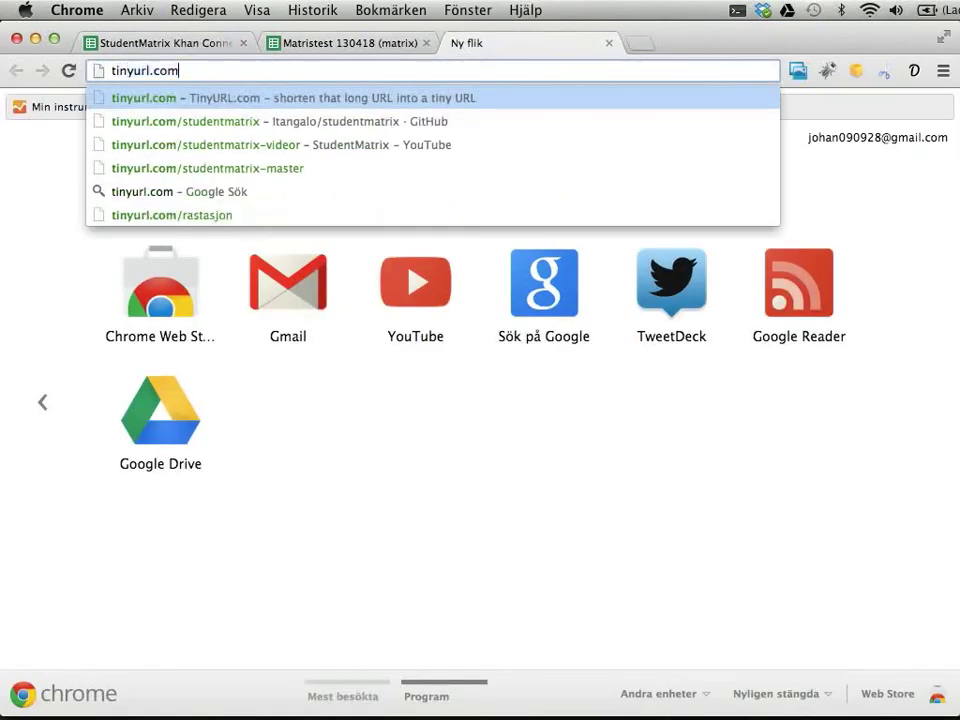
text(/student)
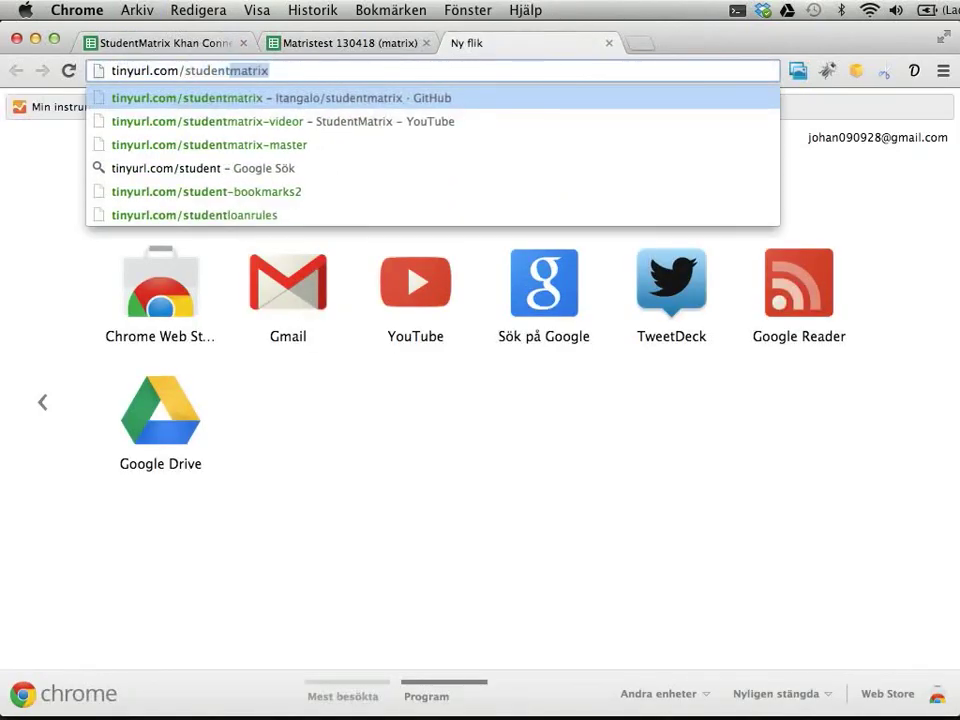
text(matrix)
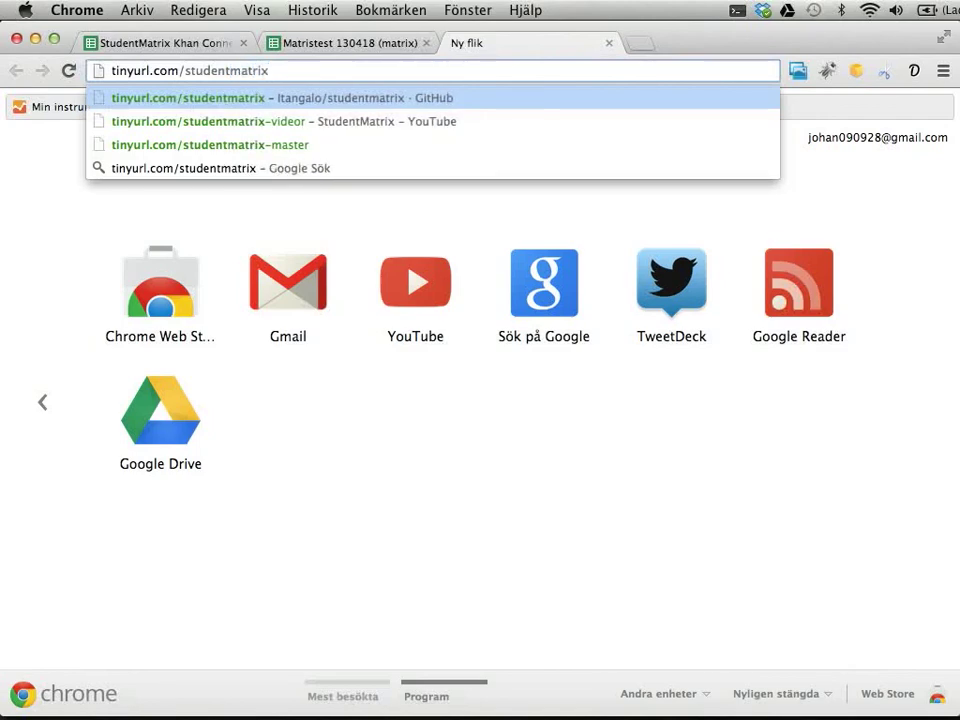
key(Return)
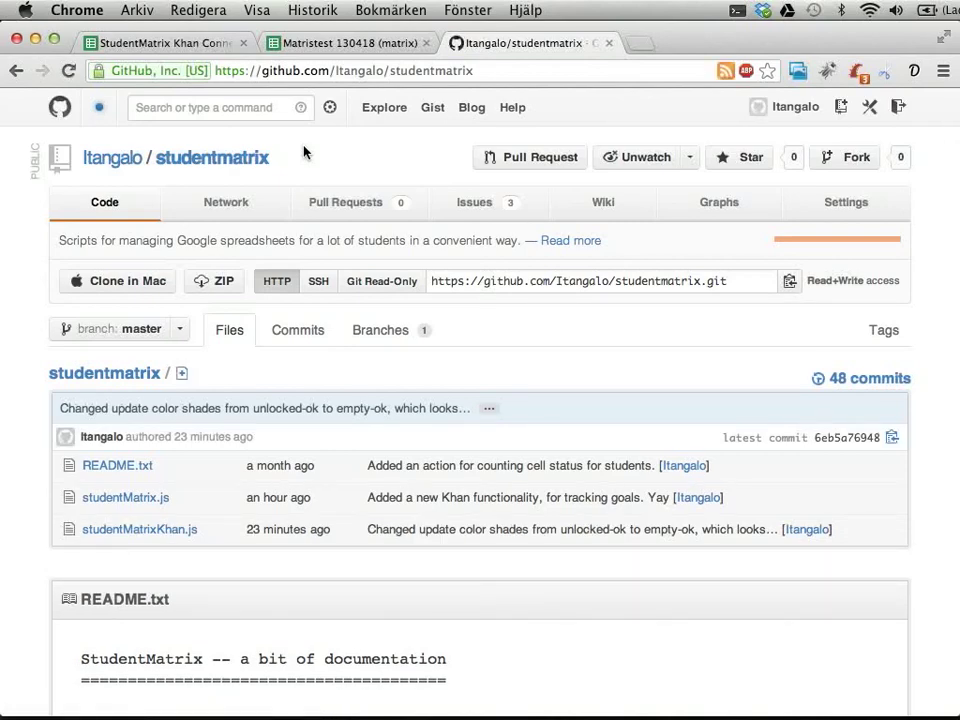
Step: Open the StudentMatrix master template at tinyurl.com/studentmatrix-master in another new tab
key(super+t)
text(tinyurl.com)
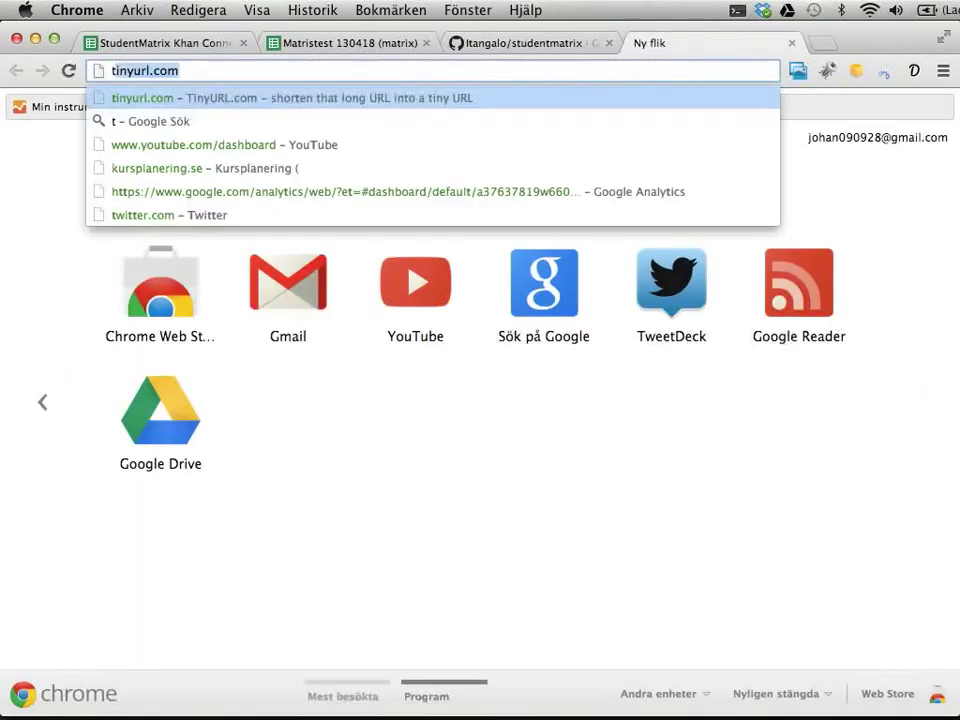
text(/)
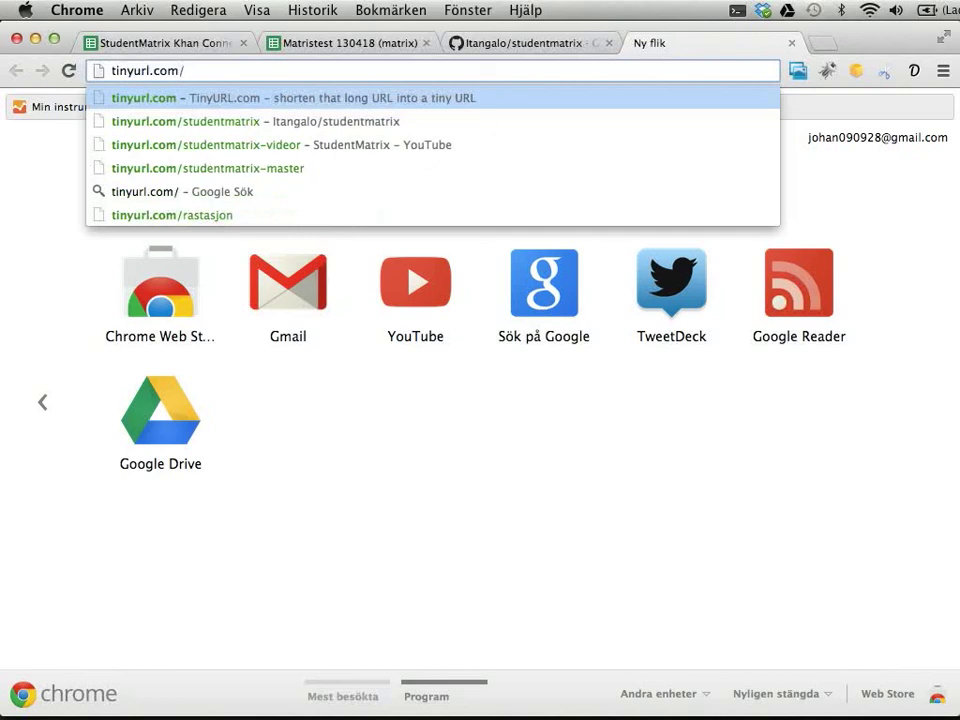
key(Down)
key(Down)
key(Down)
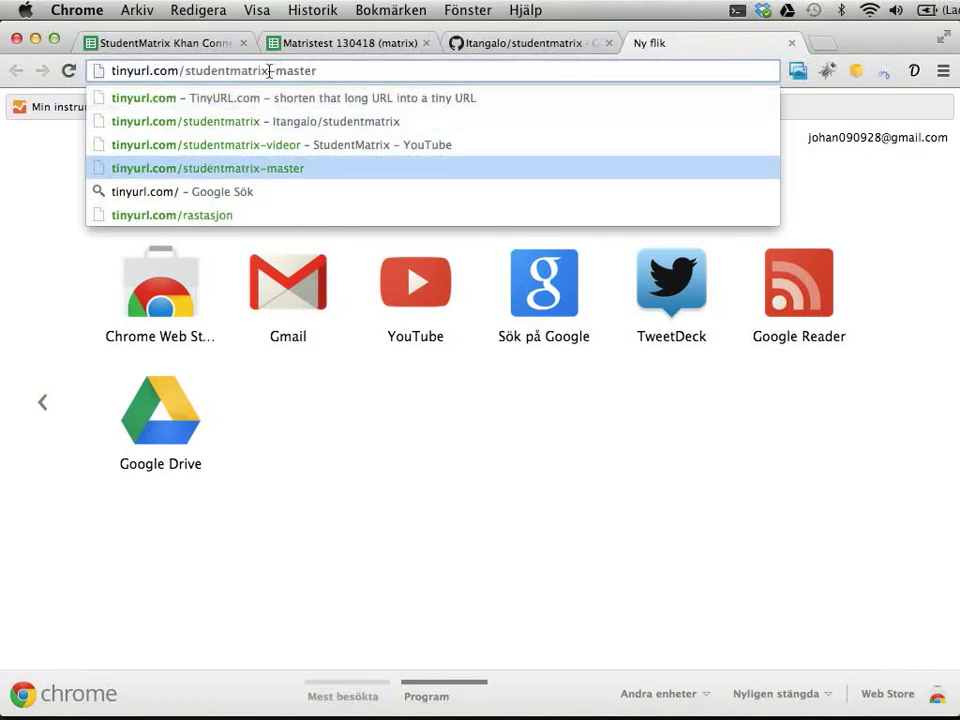
key(Return)
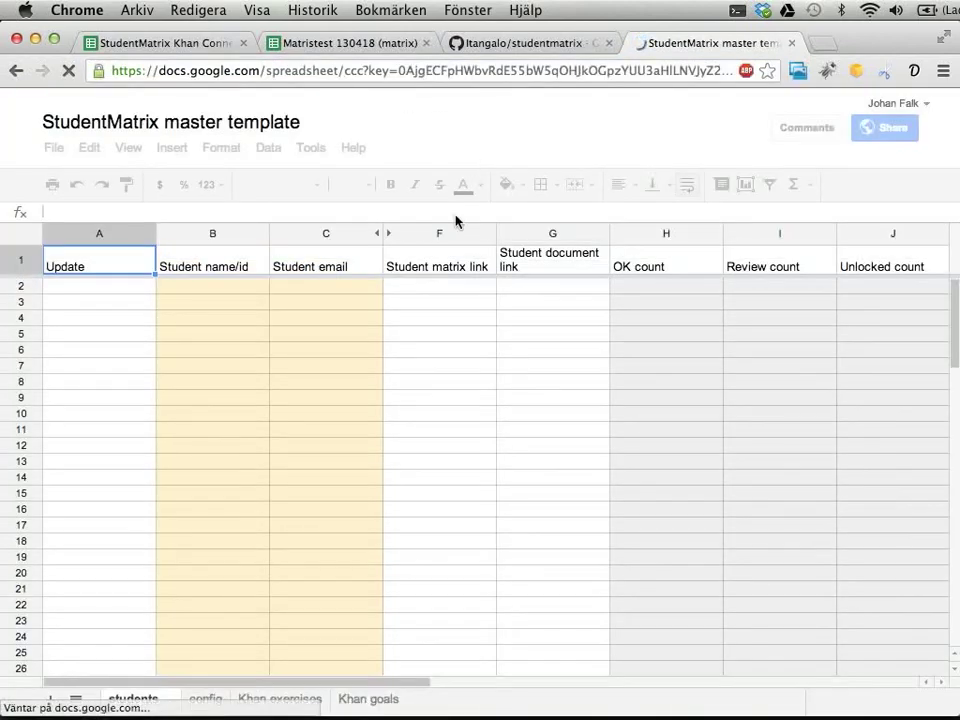
Step: Examine the students and config sheets of the StudentMatrix master template
scroll(390, 367, down, 3)
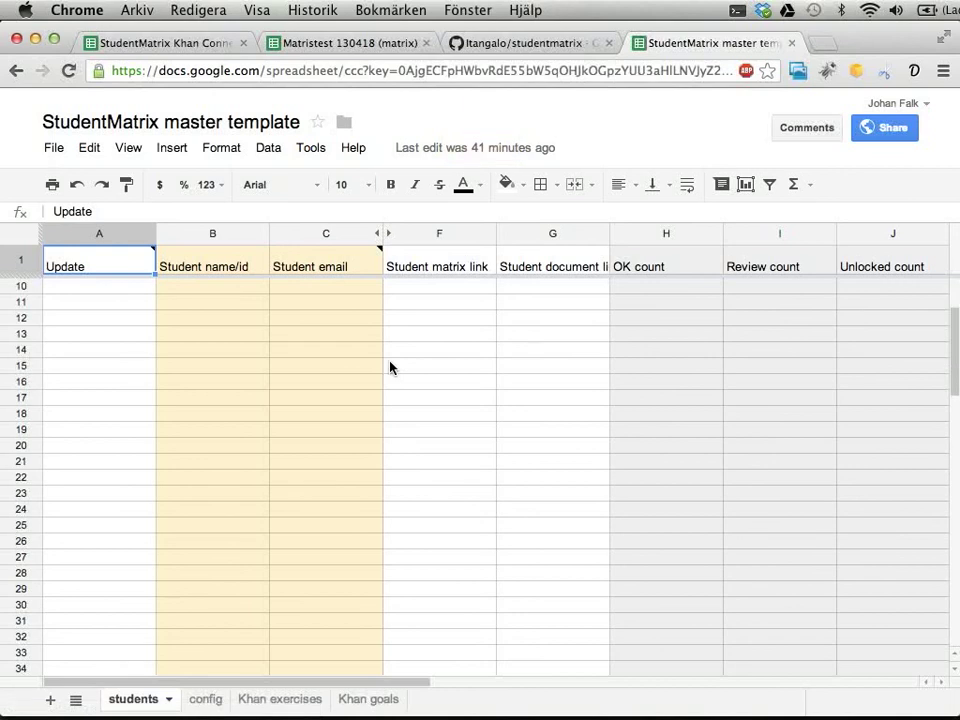
scroll(390, 367, up, 3)
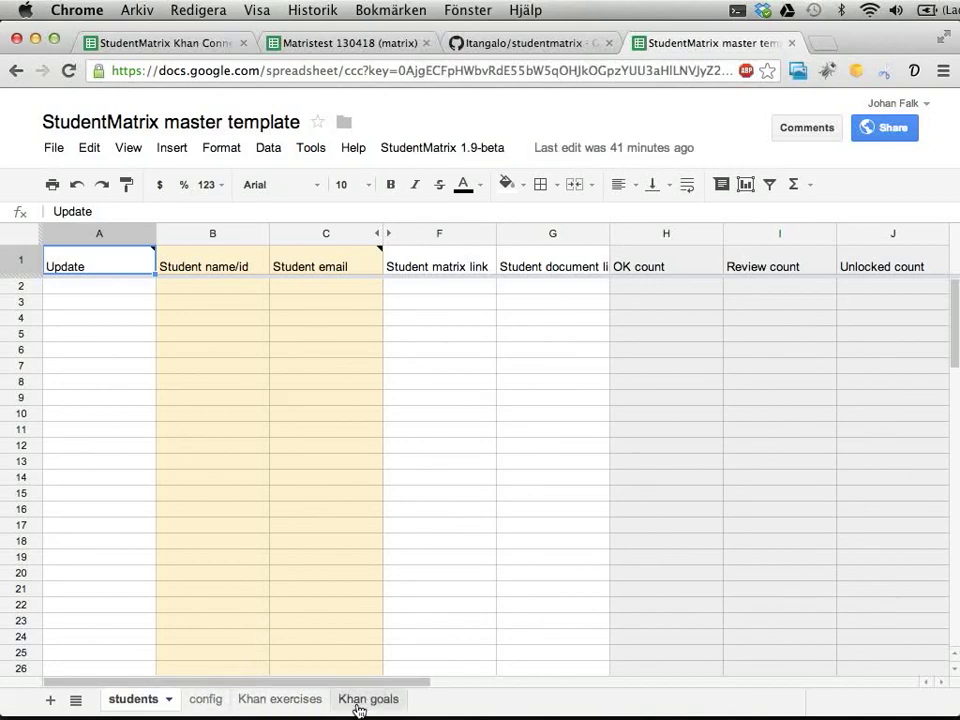
click(204, 699)
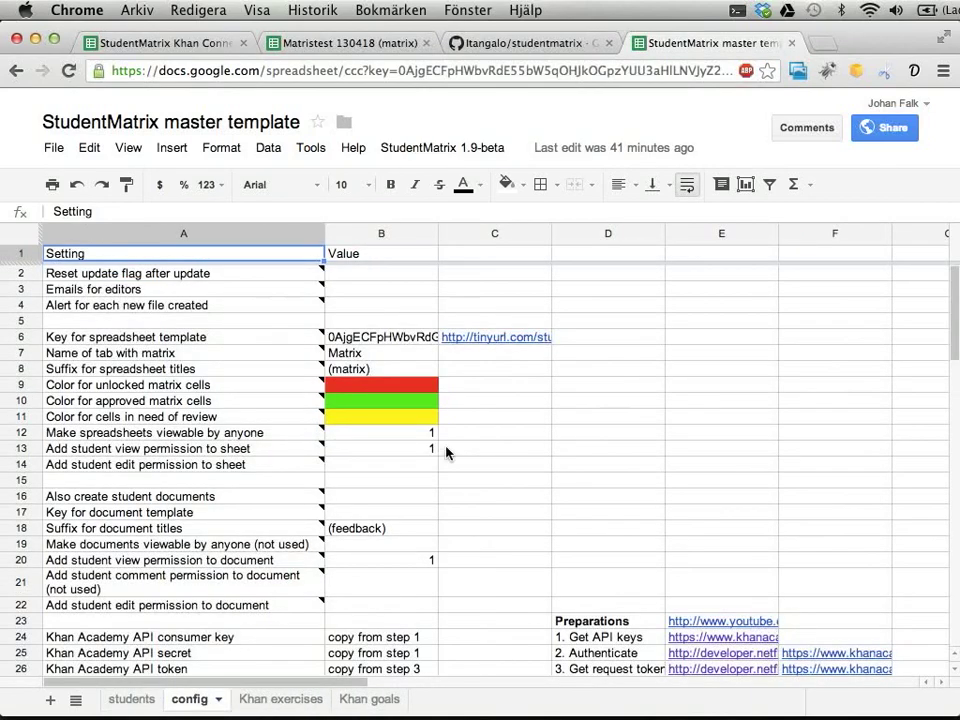
scroll(446, 452, down, 2)
scroll(446, 450, up, 2)
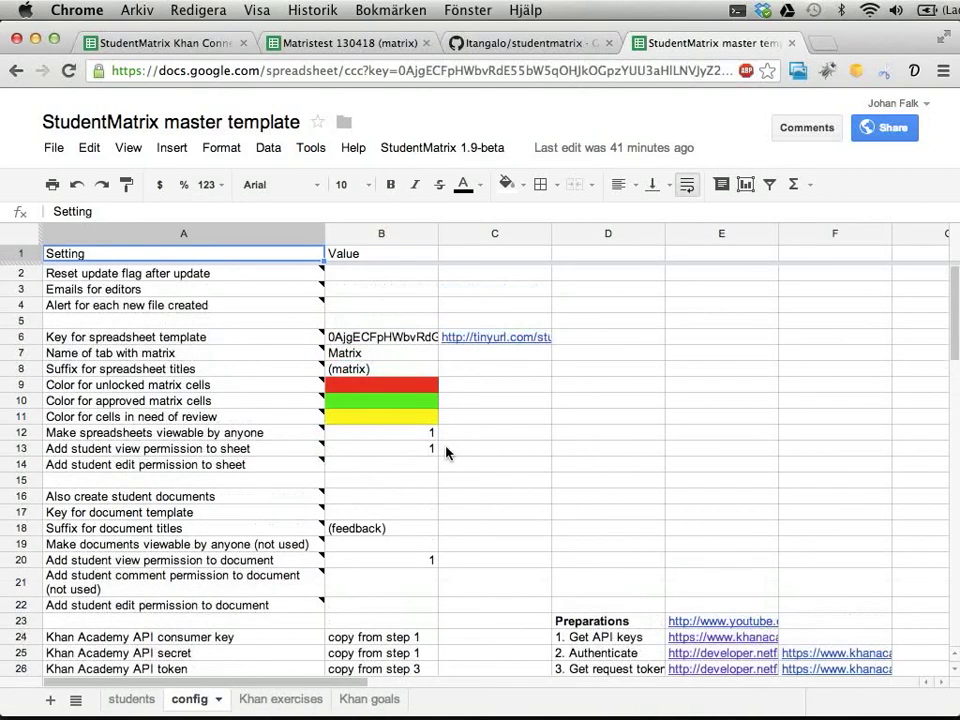
click(360, 700)
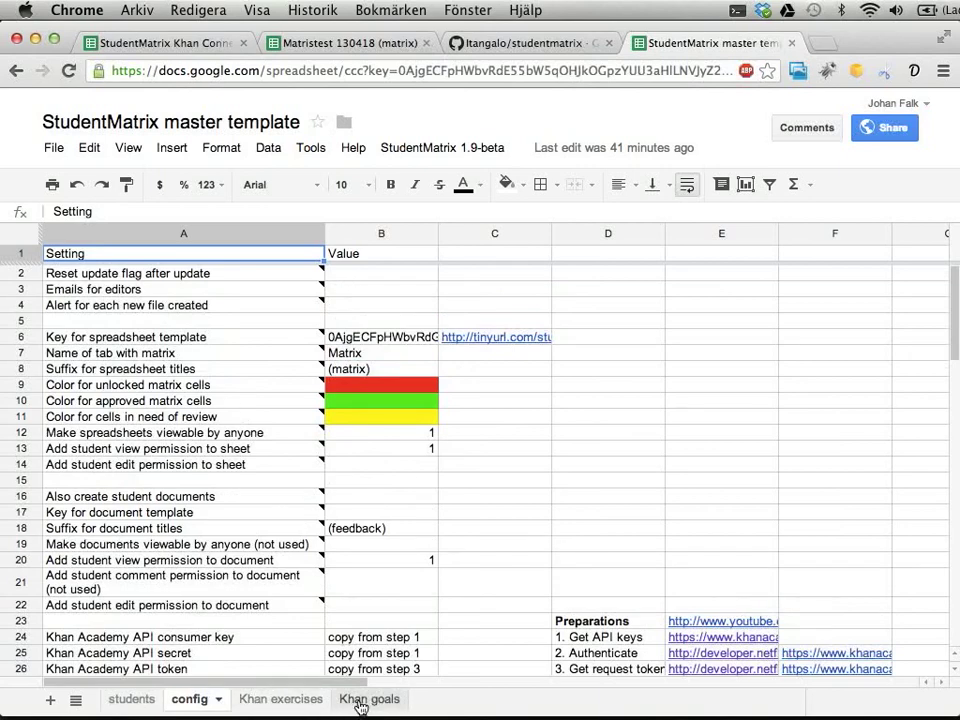
click(136, 702)
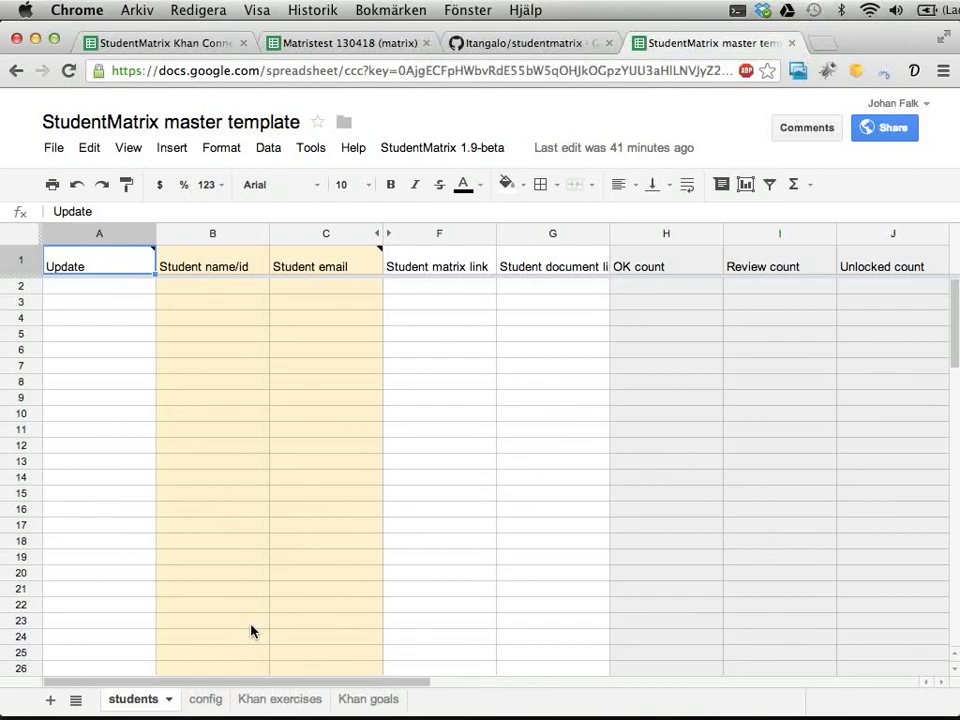